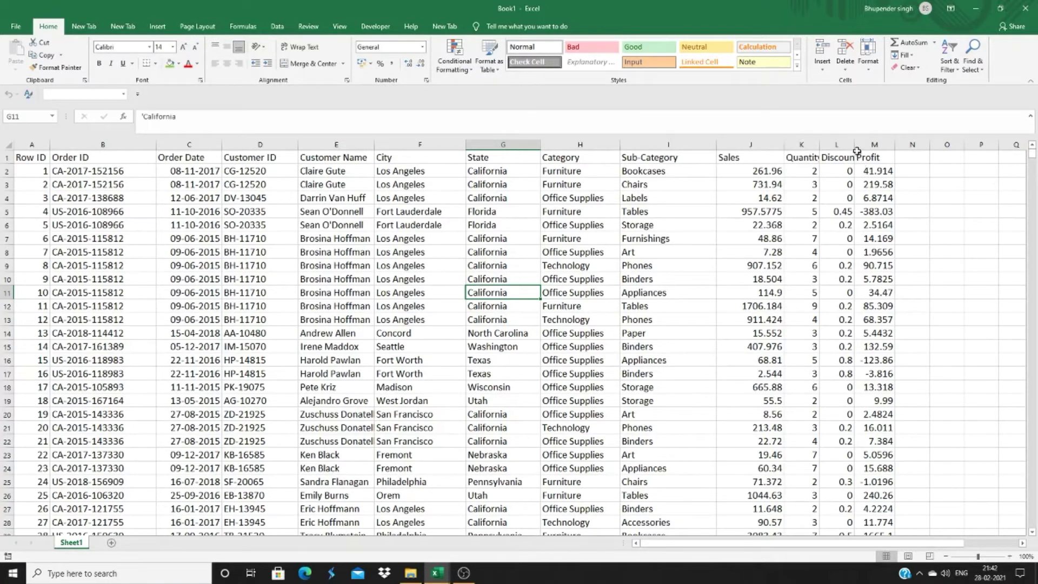
# - Widen the Quantity and Discount columns to show their full headers, and return to cell A1
pyautogui.moveTo(853, 146)
pyautogui.mouseDown()
pyautogui.moveTo(877, 144)
pyautogui.moveTo(820, 145)
pyautogui.moveTo(837, 144)
pyautogui.mouseUp()
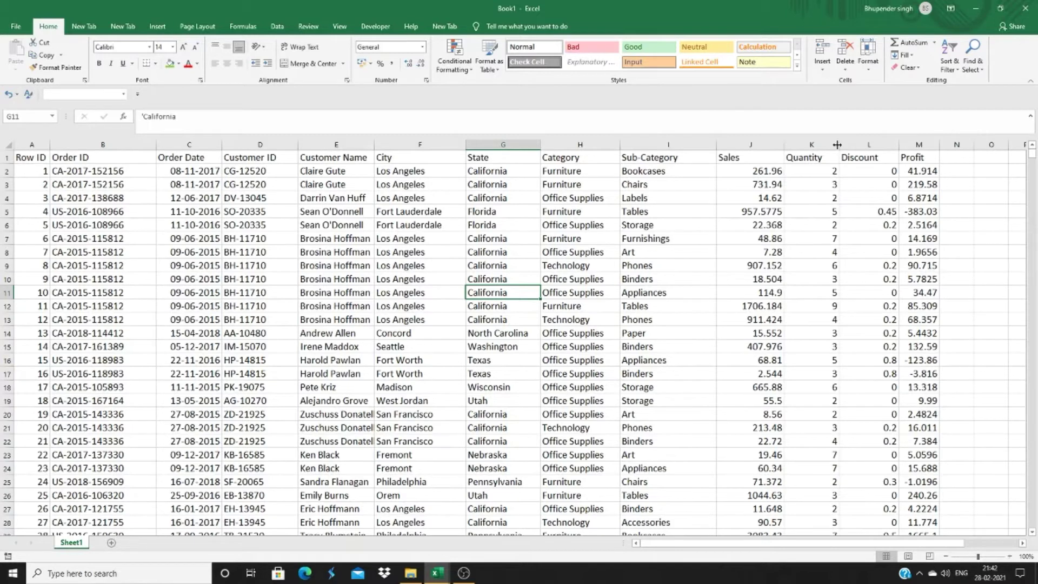
pyautogui.press('Home')
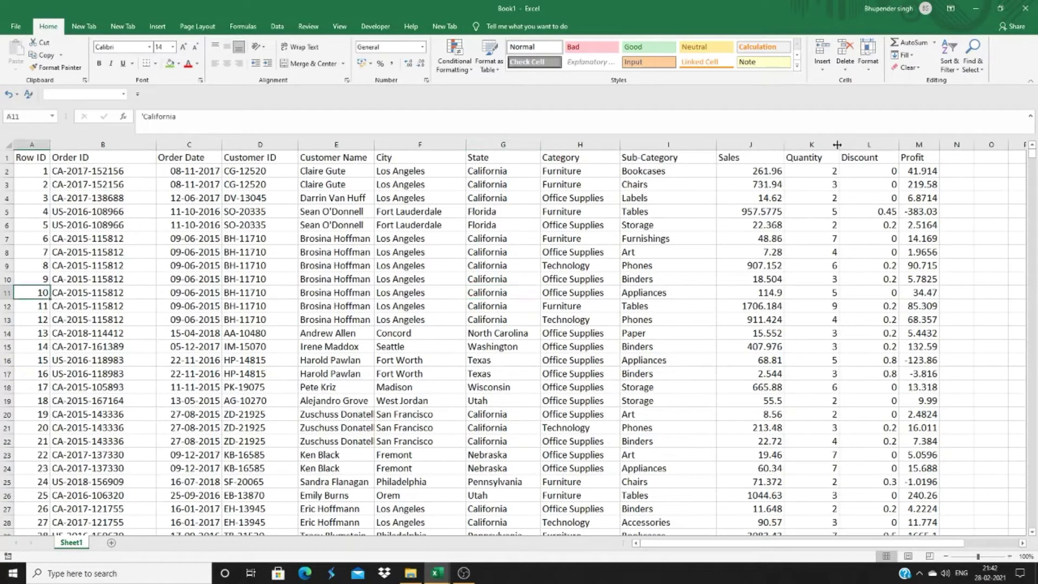
pyautogui.hotkey('ctrl', 'Home')
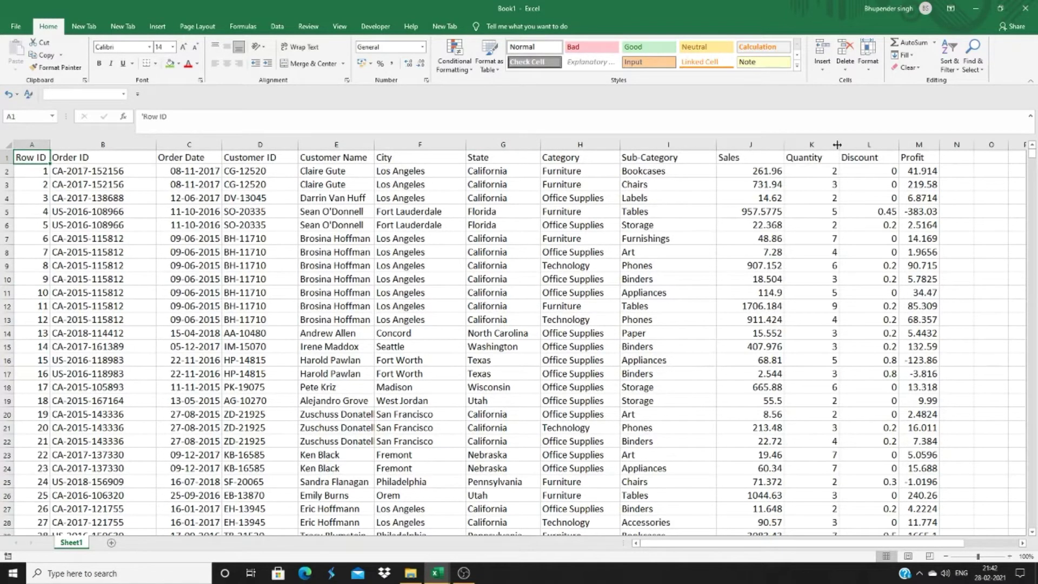
# - Examine the extent of the sales data, its category and city entries, and the header row
pyautogui.hotkey('ctrl', 'Down')
pyautogui.hotkey('ctrl', 'Up')
pyautogui.click(557, 263)
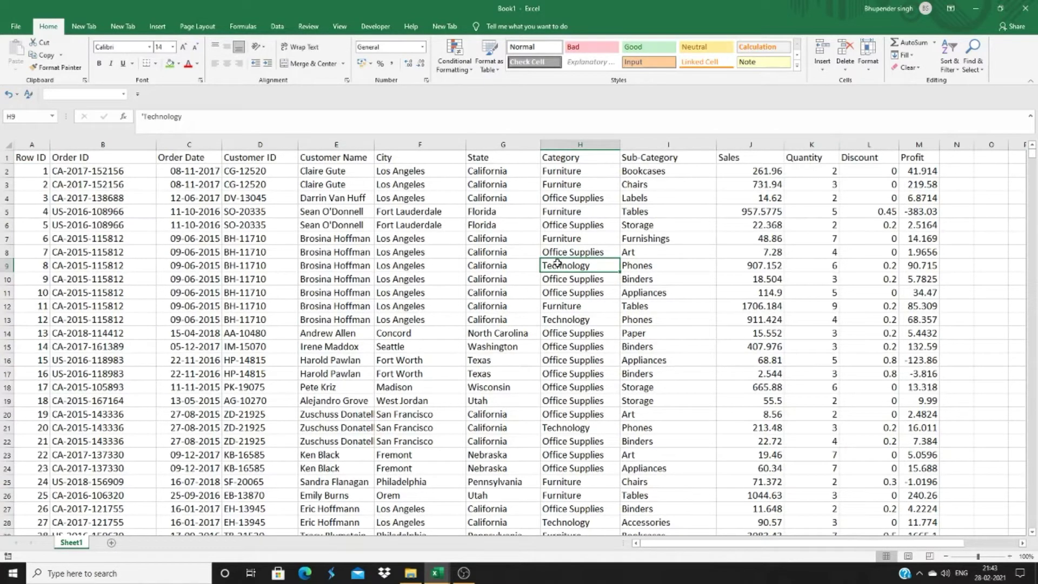
pyautogui.click(429, 216)
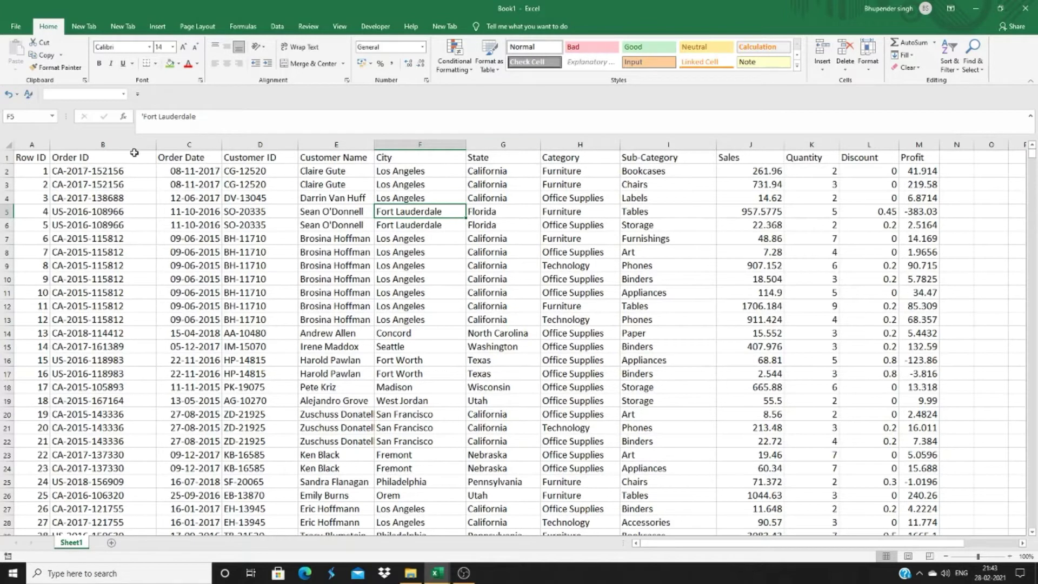
pyautogui.click(7, 158)
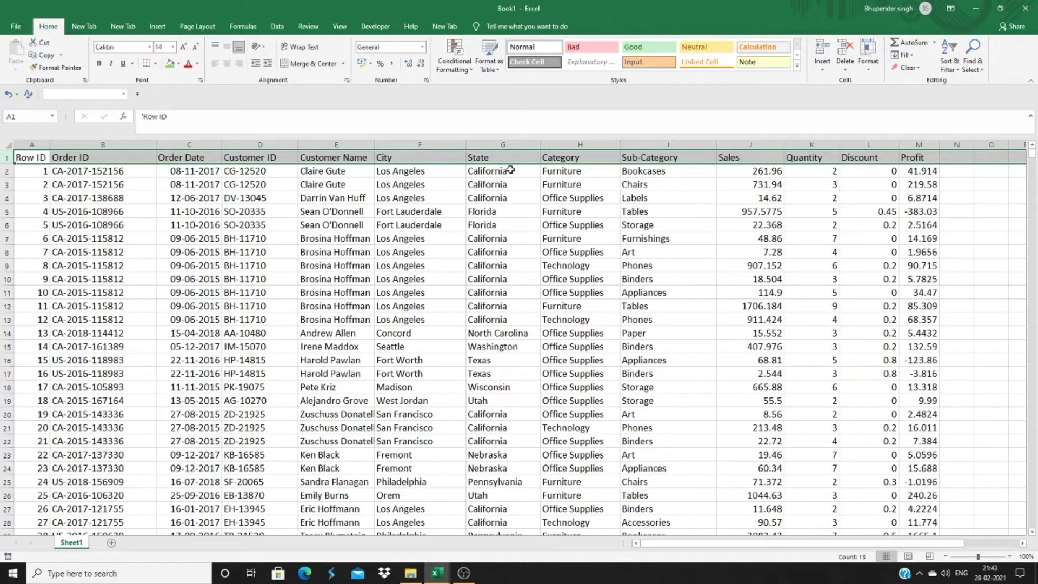
pyautogui.click(513, 194)
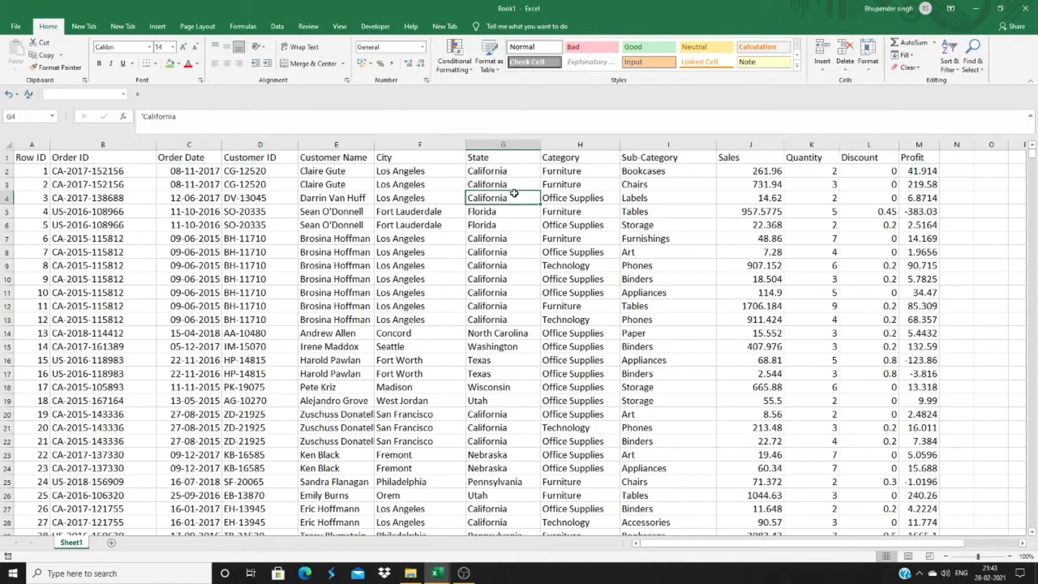
# - Clear the State header in G1 and try to create a PivotTable from the whole data range on a new worksheet
pyautogui.click(502, 158)
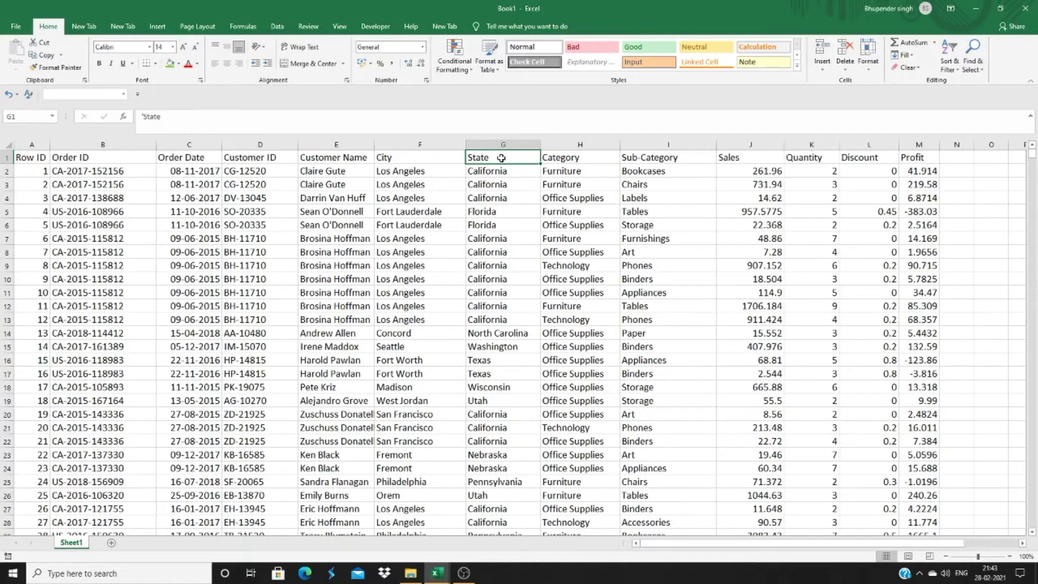
pyautogui.press('Delete')
pyautogui.hotkey('ctrl', 'a')
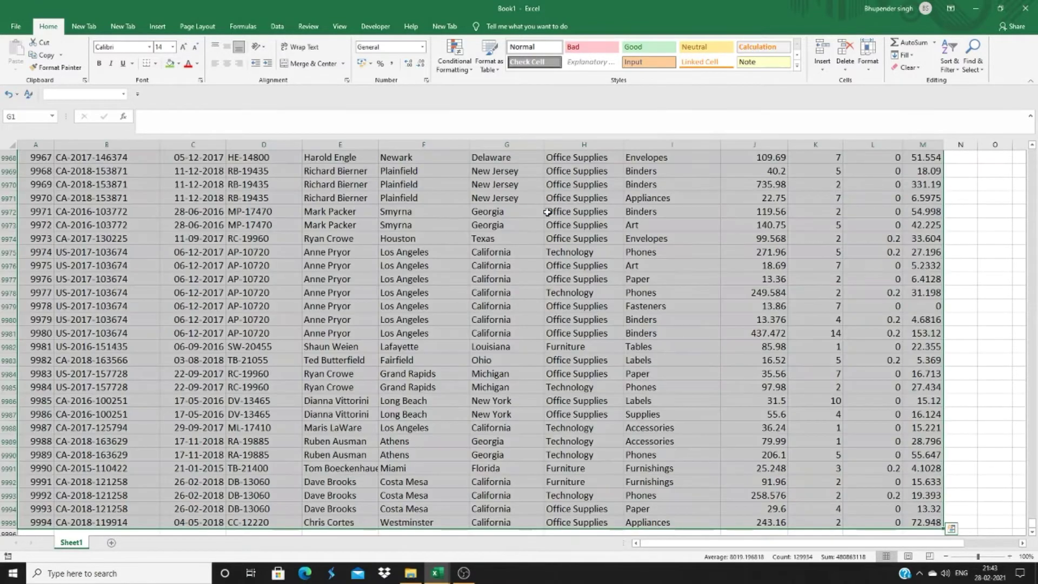
pyautogui.hotkey('alt', 'd')
pyautogui.press('p')
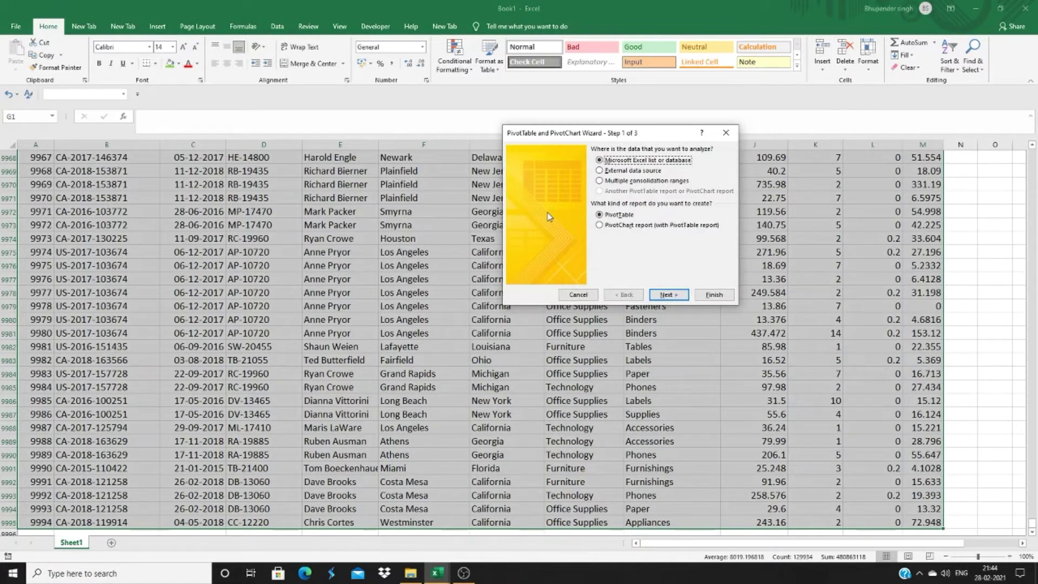
pyautogui.press('Return')
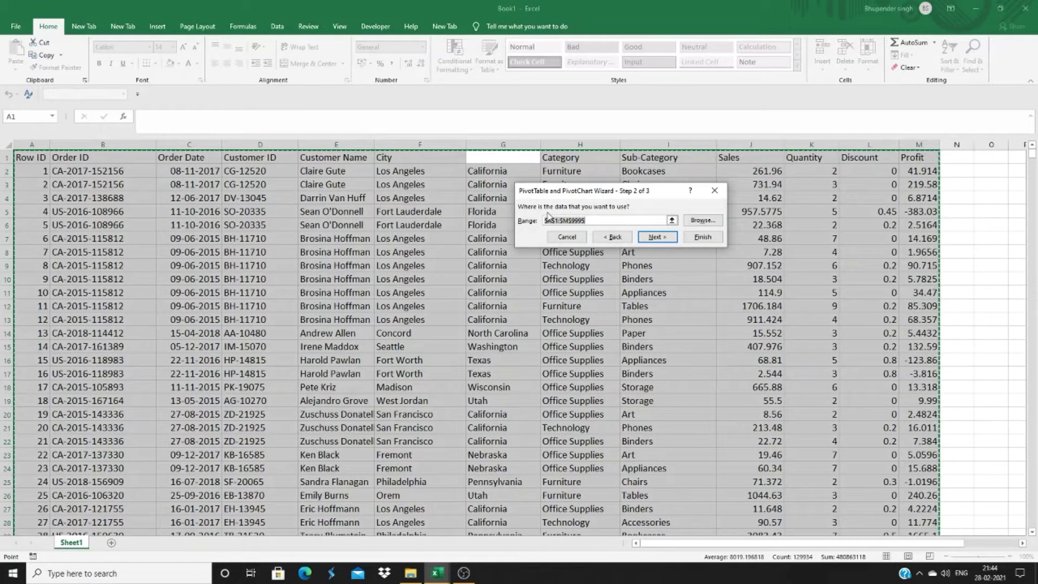
pyautogui.press('Escape')
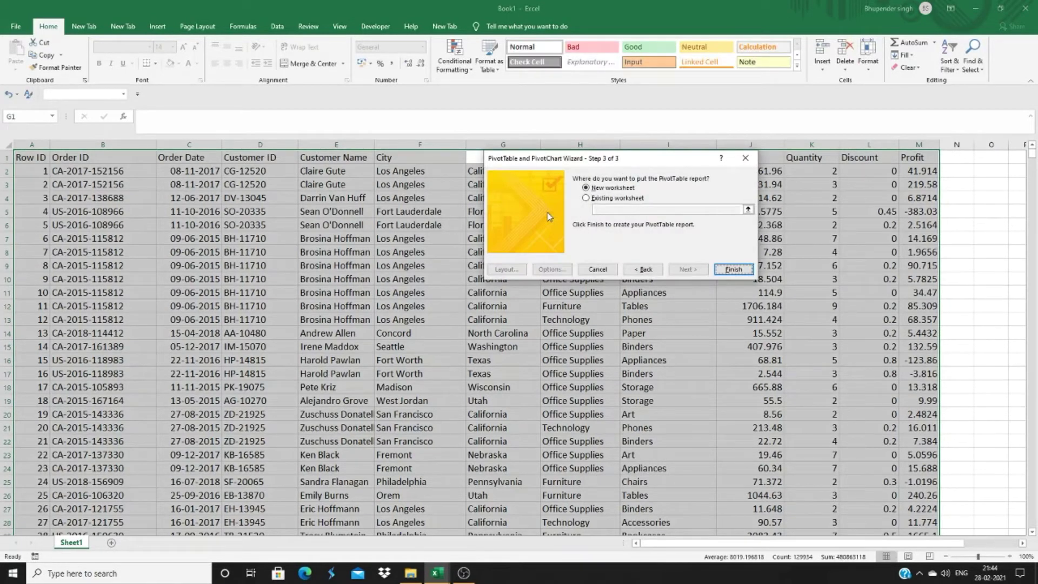
pyautogui.press('Return')
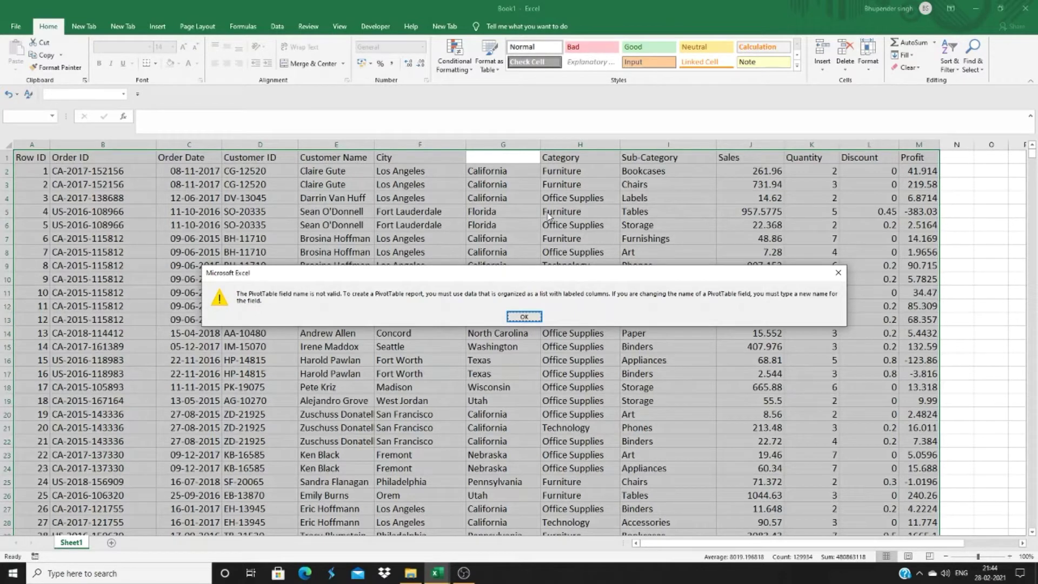
pyautogui.click(524, 318)
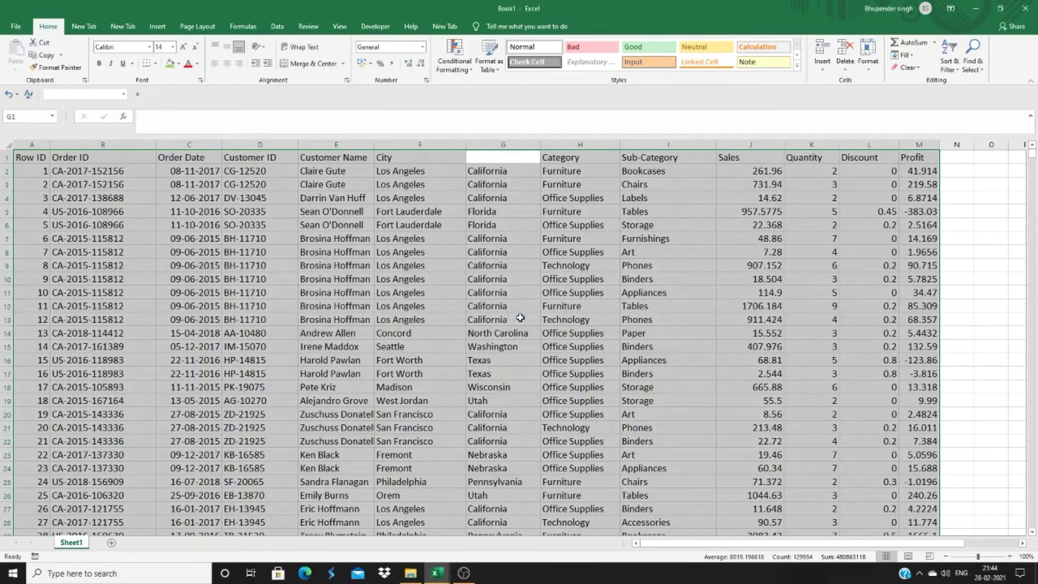
# - Undo the clearing of the State header in G1
pyautogui.click(523, 223)
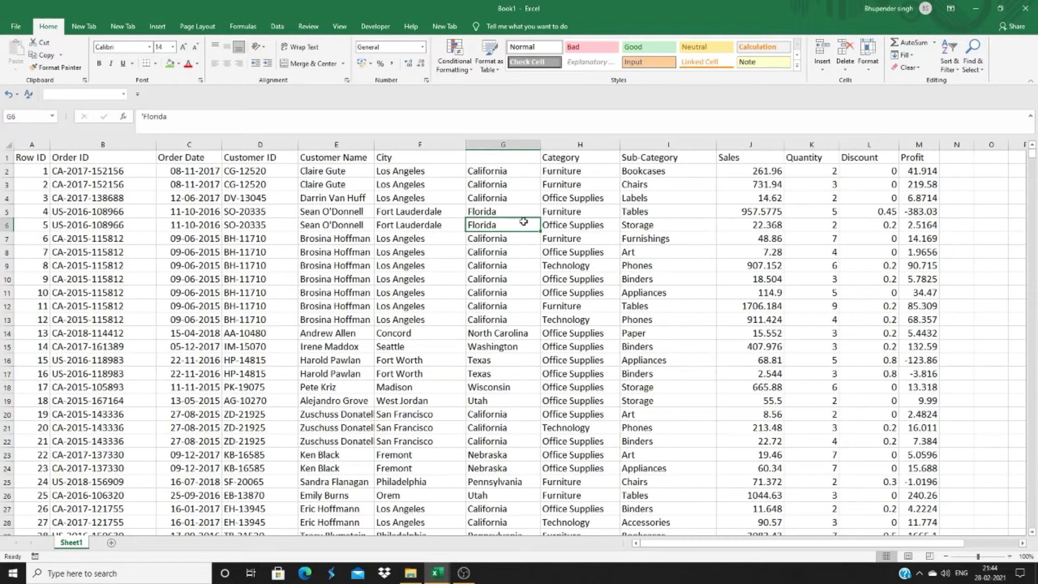
pyautogui.hotkey('ctrl', 'Up')
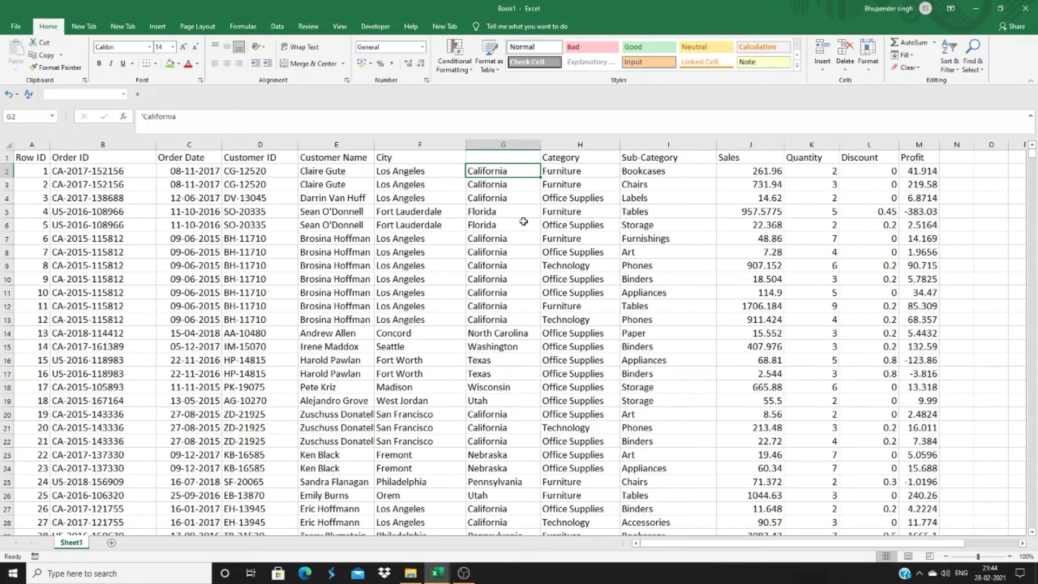
pyautogui.hotkey('ctrl', 'z')
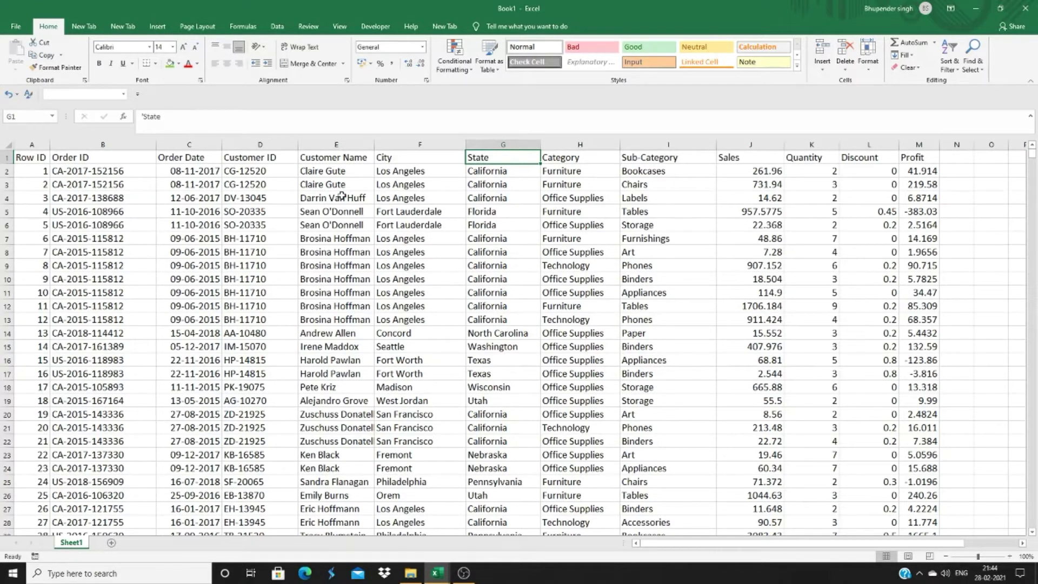
# - Select the entire sales data range, headers included, as the source for a PivotTable
pyautogui.moveTo(30, 158); pyautogui.dragTo(941, 309)
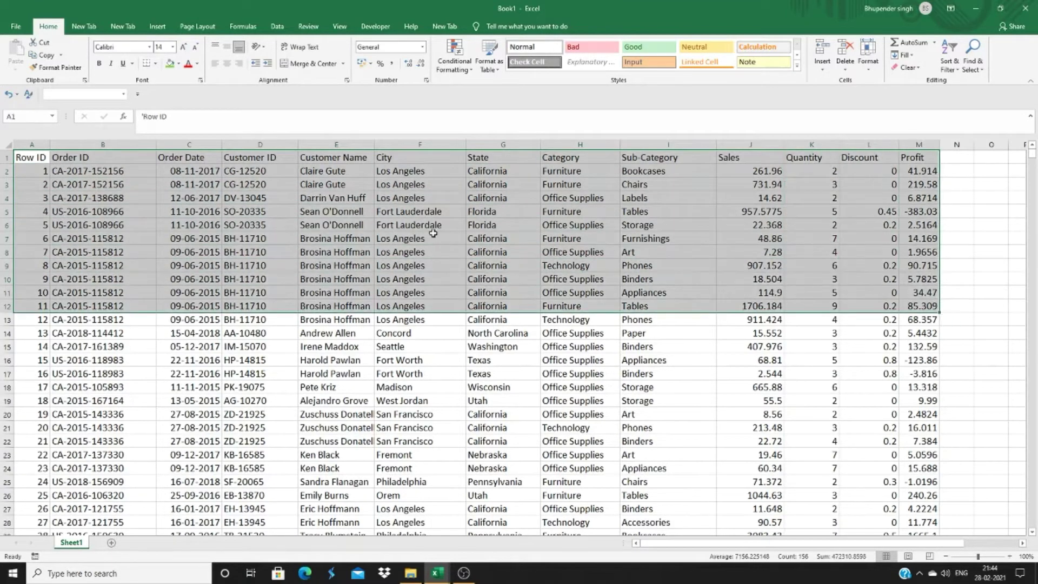
pyautogui.click(91, 197)
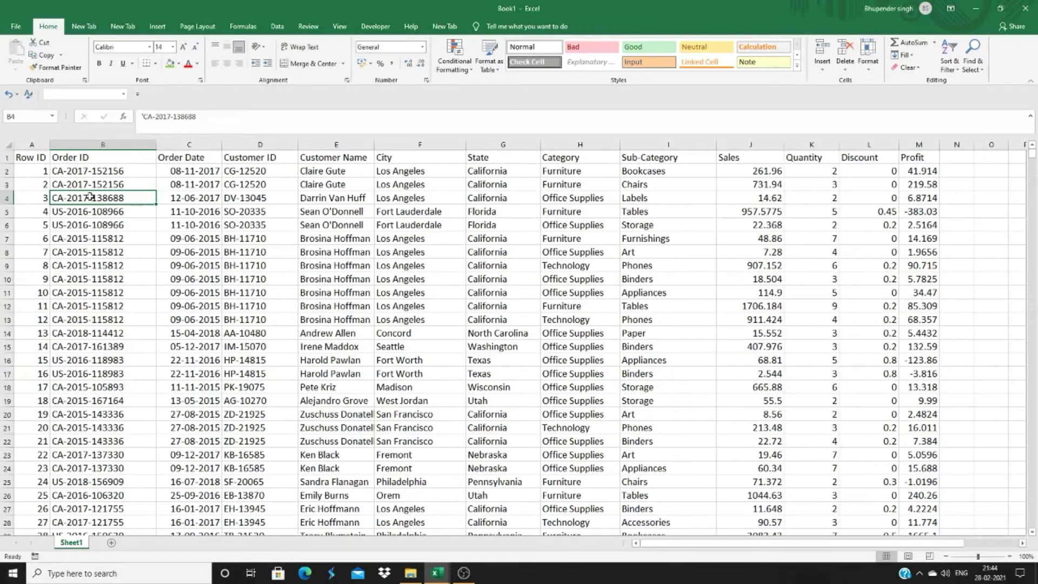
pyautogui.hotkey('ctrl', 'a')
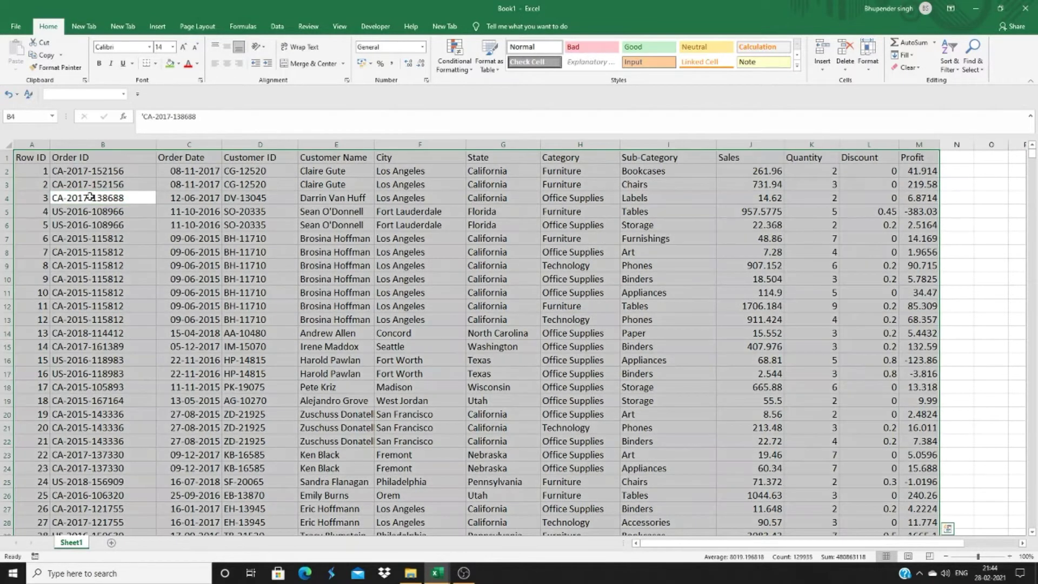
pyautogui.hotkey('ctrl', 'q')
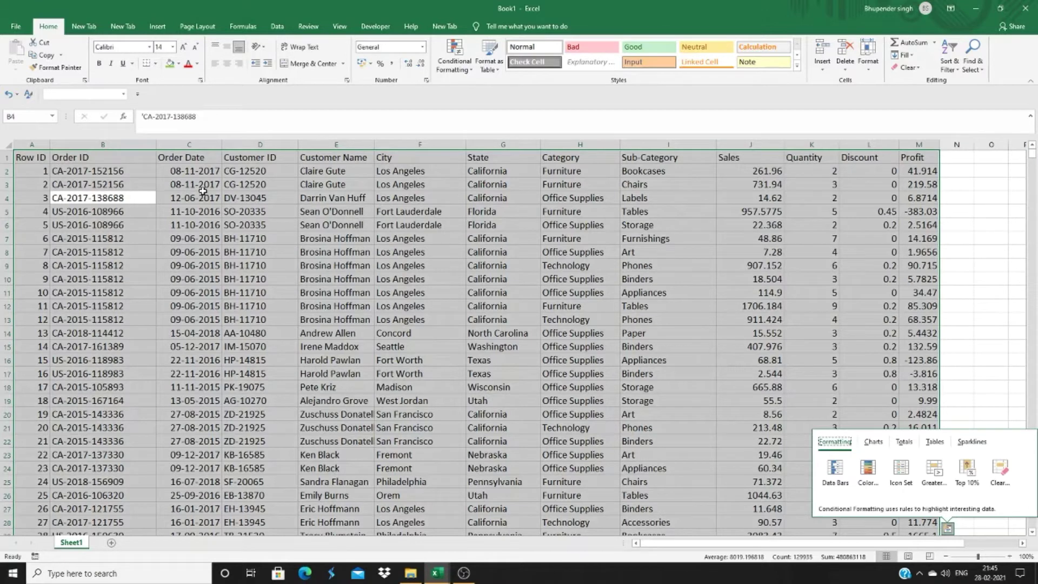
pyautogui.click(163, 28)
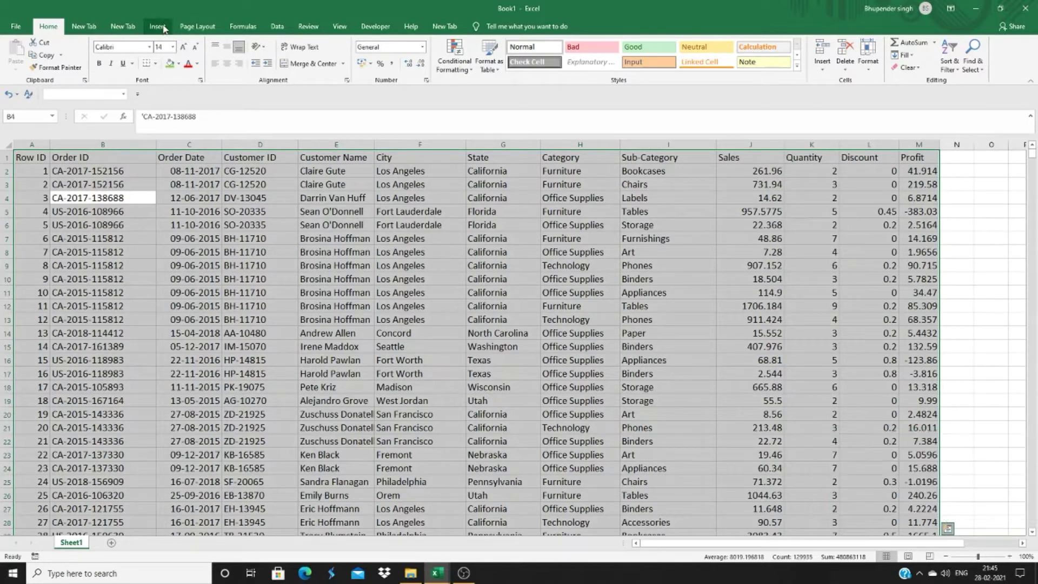
pyautogui.click(164, 28)
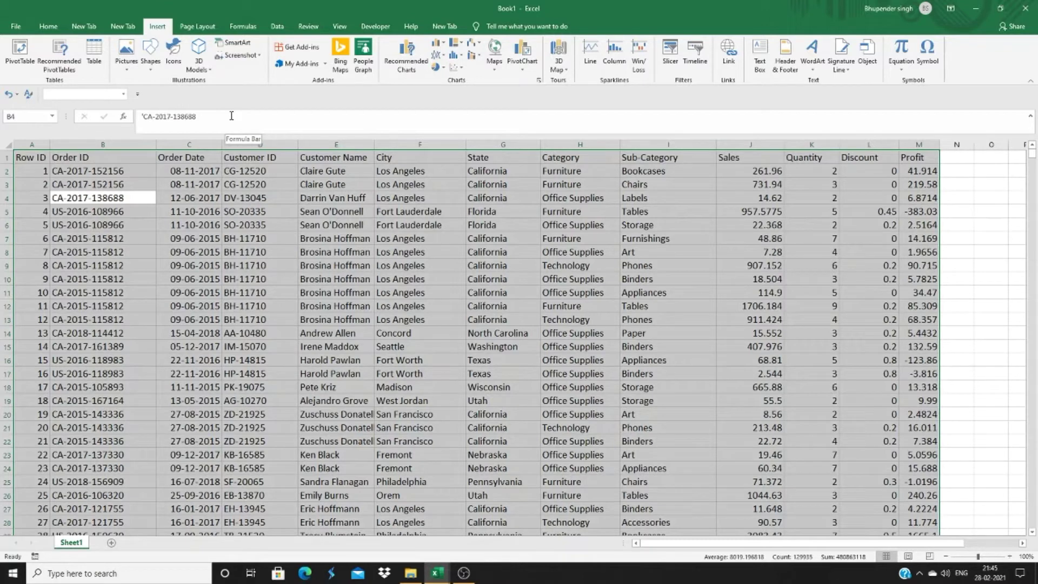
# - Set up a PivotTable with the PivotTable and PivotChart Wizard, using the Excel list in range A1:M9995
pyautogui.hotkey('alt', 'd')
pyautogui.press('p')
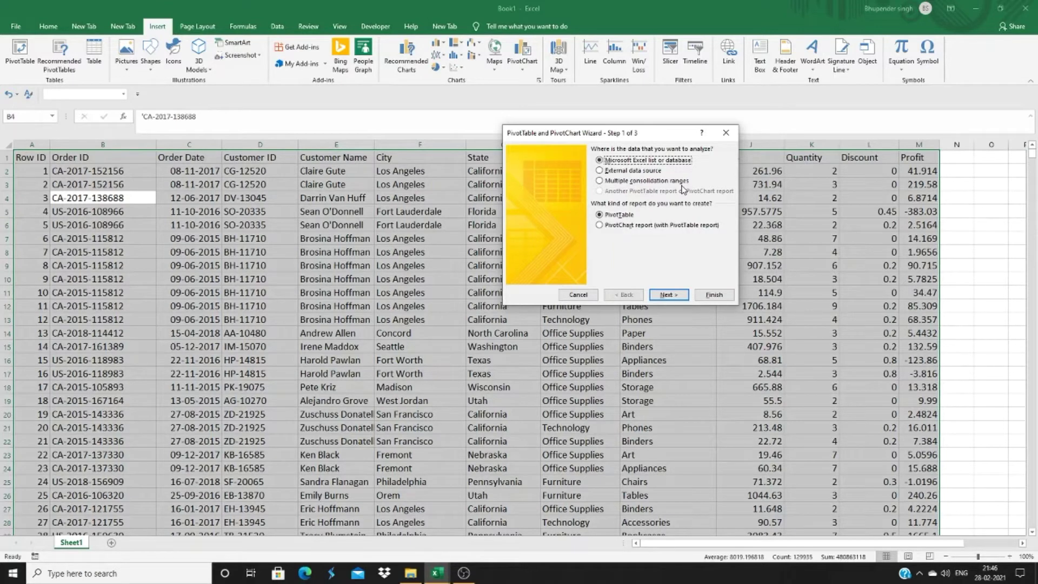
pyautogui.click(668, 295)
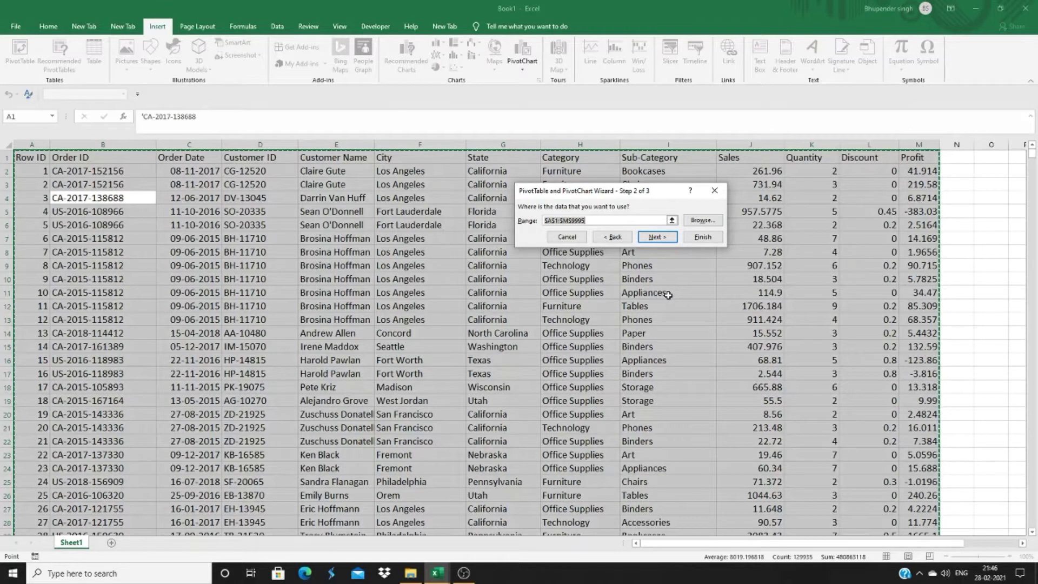
pyautogui.click(657, 237)
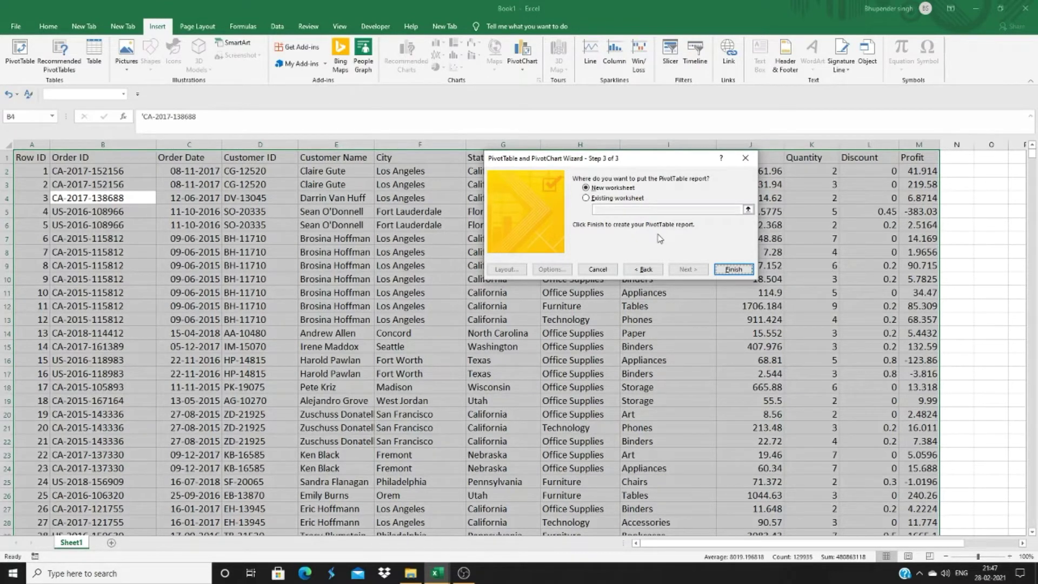
# - Try the existing worksheet option with cell O3 on Sheet1 as the PivotTable's location
pyautogui.click(587, 199)
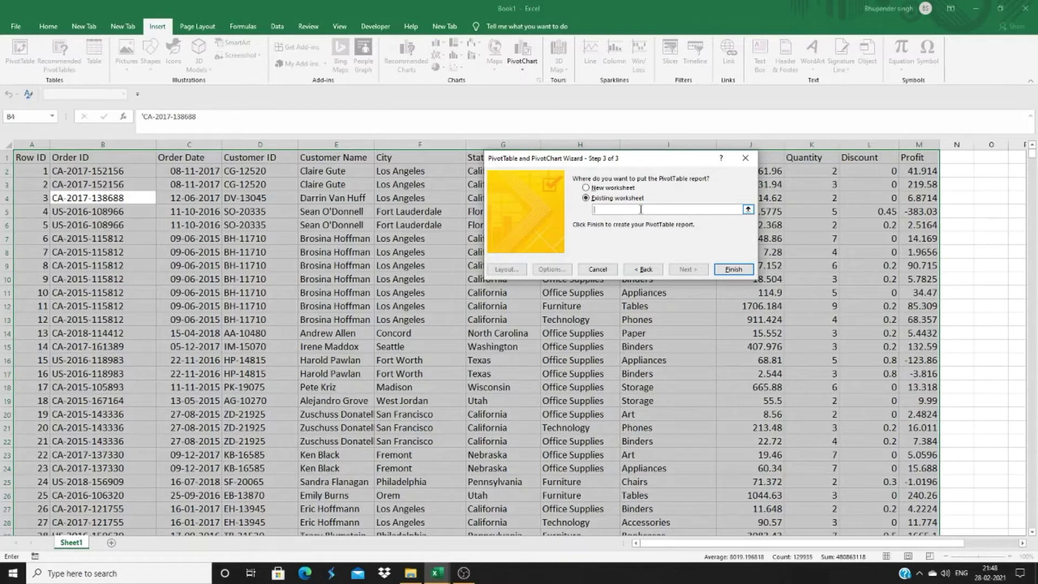
pyautogui.click(748, 209)
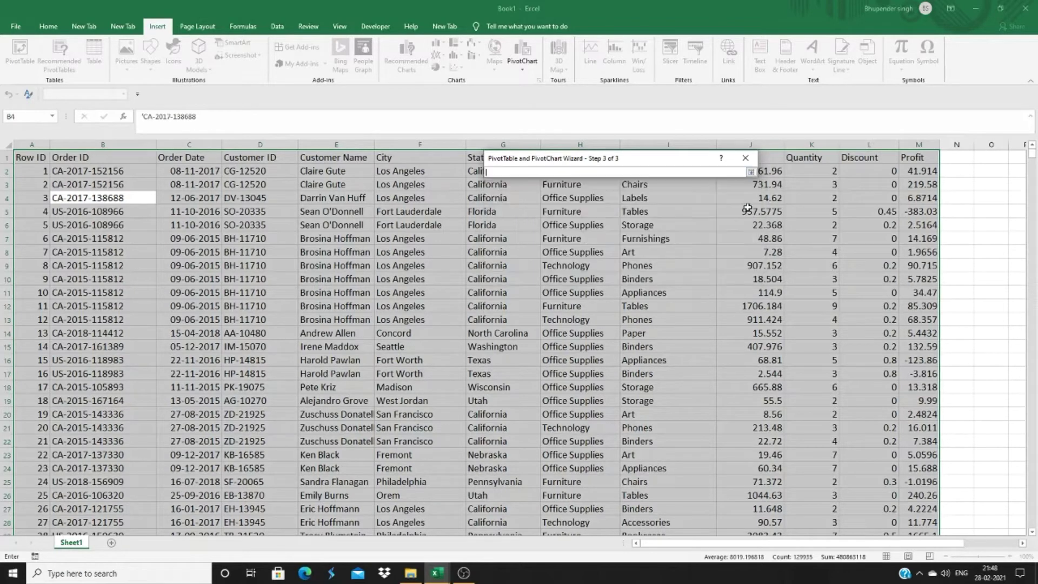
pyautogui.click(989, 180)
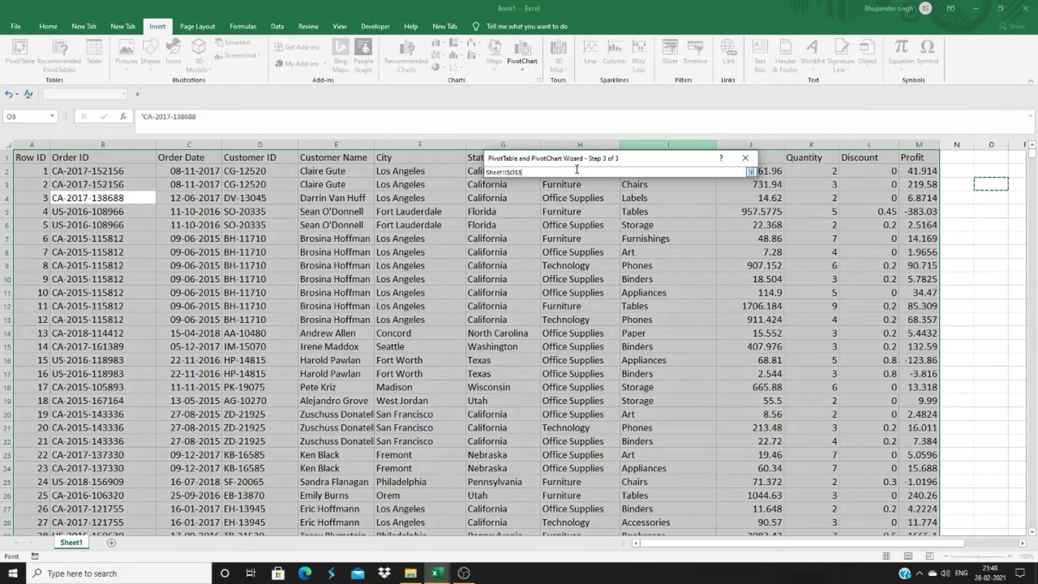
pyautogui.click(751, 172)
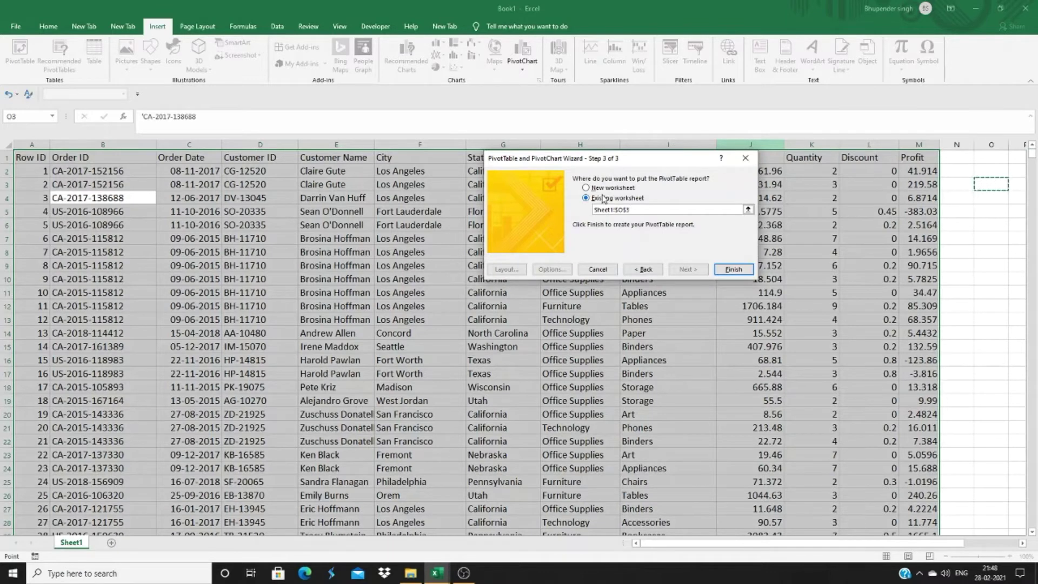
pyautogui.click(587, 189)
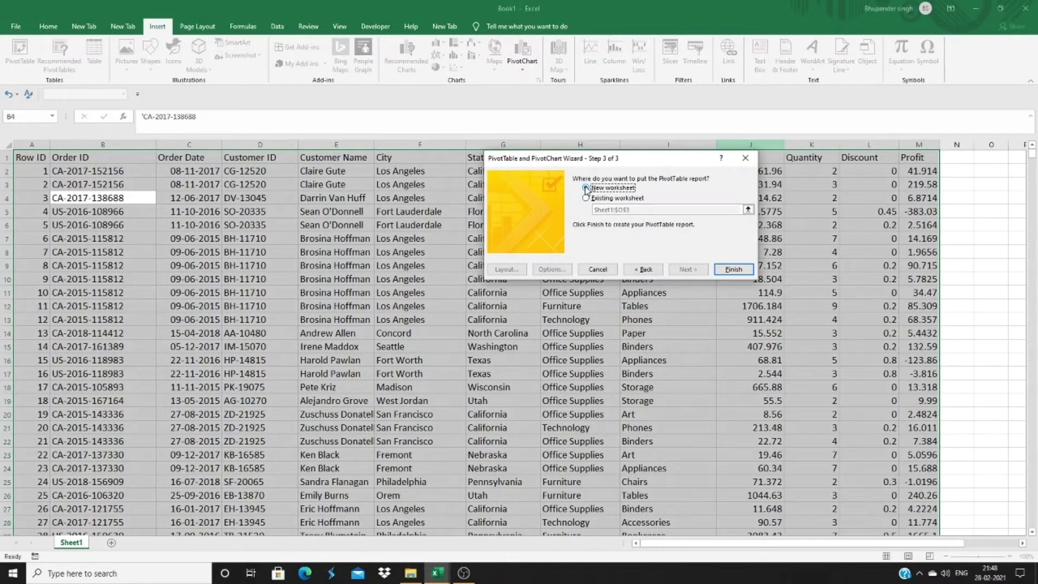
pyautogui.click(586, 198)
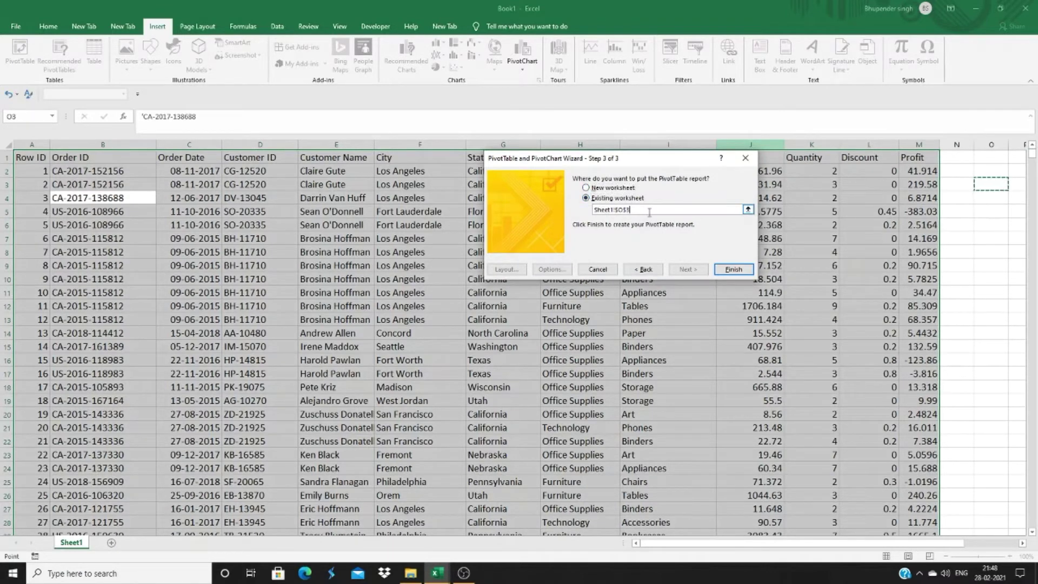
pyautogui.click(592, 209)
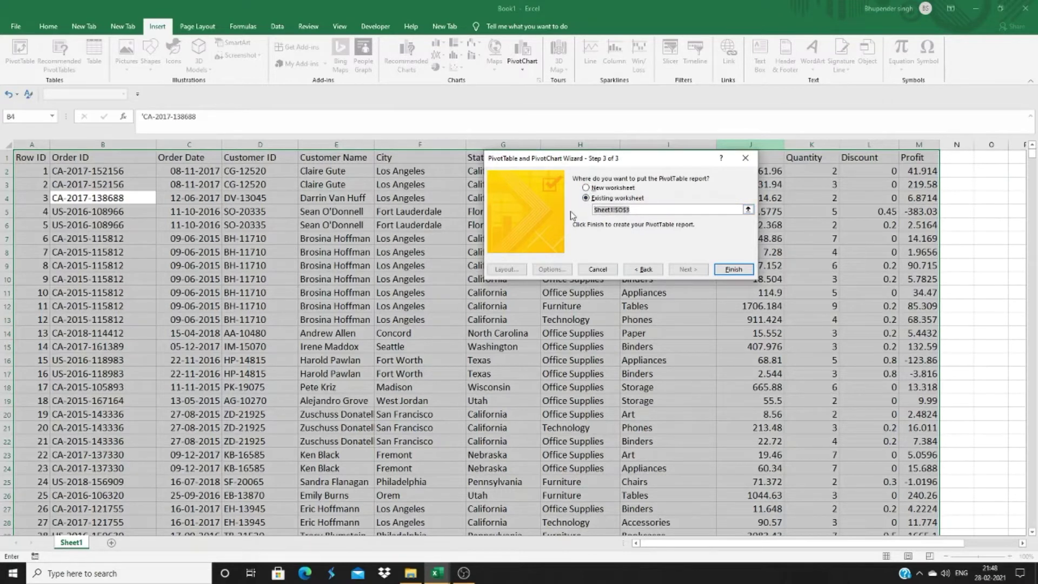
# - Choose a new worksheet as the PivotTable's location and finish creating it
pyautogui.click(587, 188)
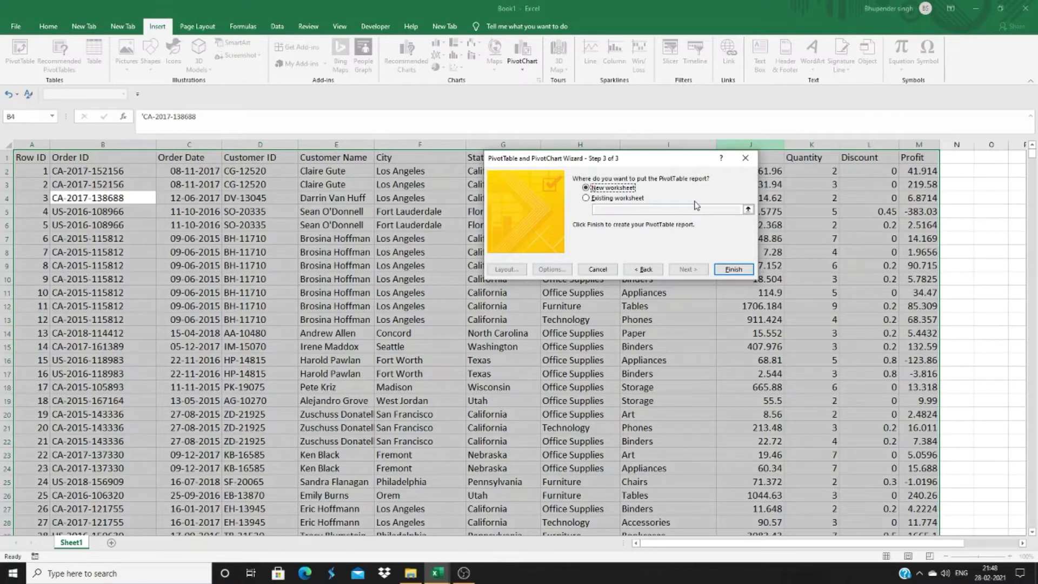
pyautogui.click(734, 269)
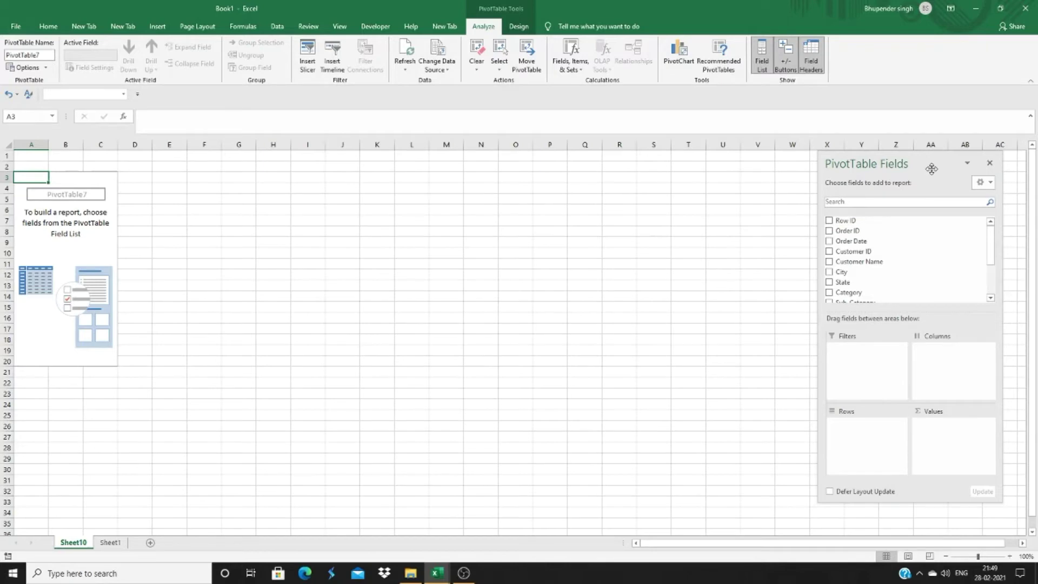
# - Reposition the PivotTable Fields pane, search its fields for "city" and clear the search to list all fields again
pyautogui.moveTo(931, 169); pyautogui.dragTo(896, 176)
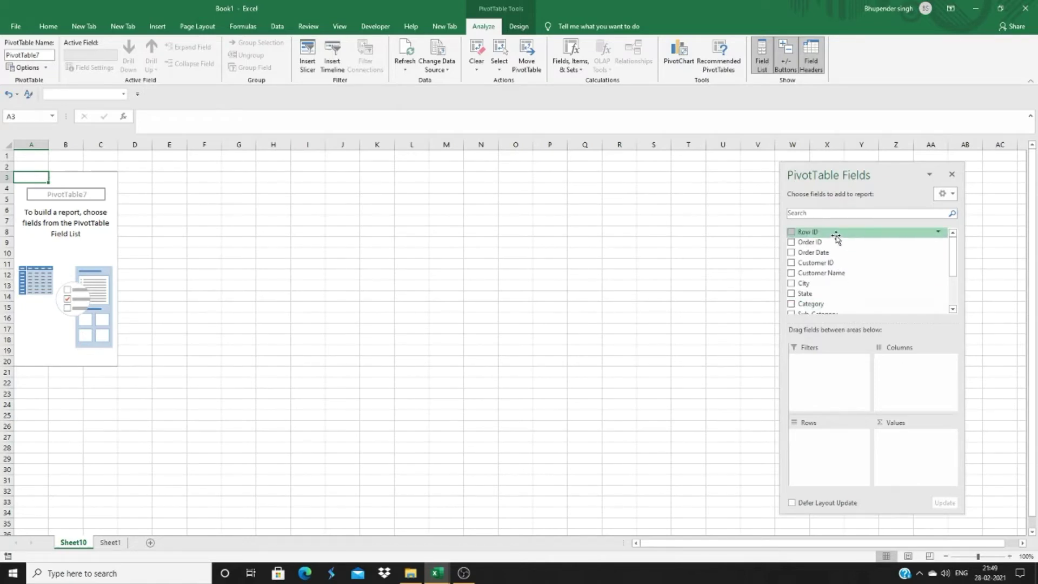
pyautogui.click(837, 210)
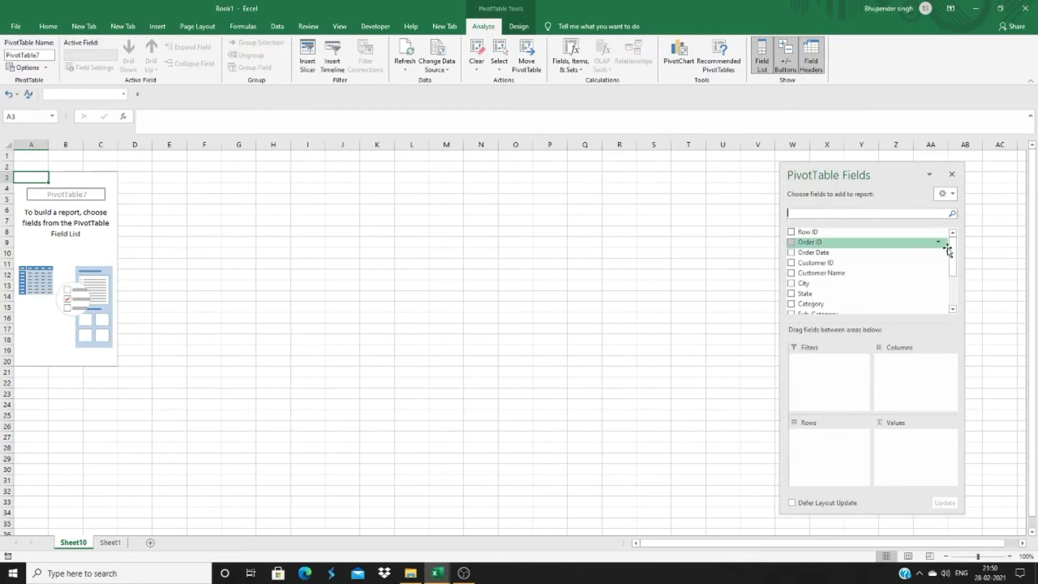
pyautogui.scroll(-1, 954, 261)
pyautogui.moveTo(953, 261)
pyautogui.mouseDown()
pyautogui.moveTo(953, 285)
pyautogui.moveTo(953, 248)
pyautogui.mouseUp()
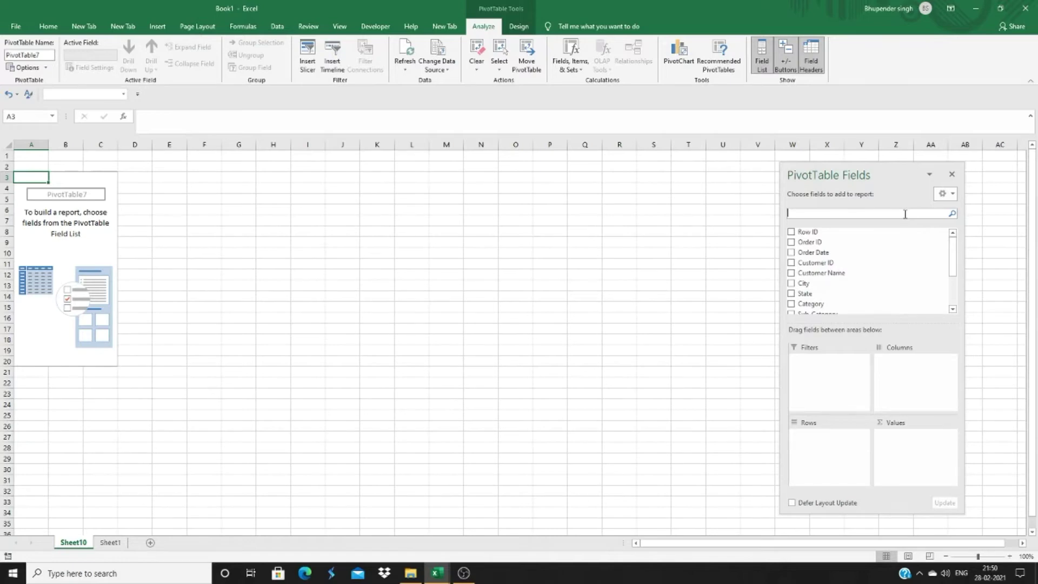
pyautogui.write('city')
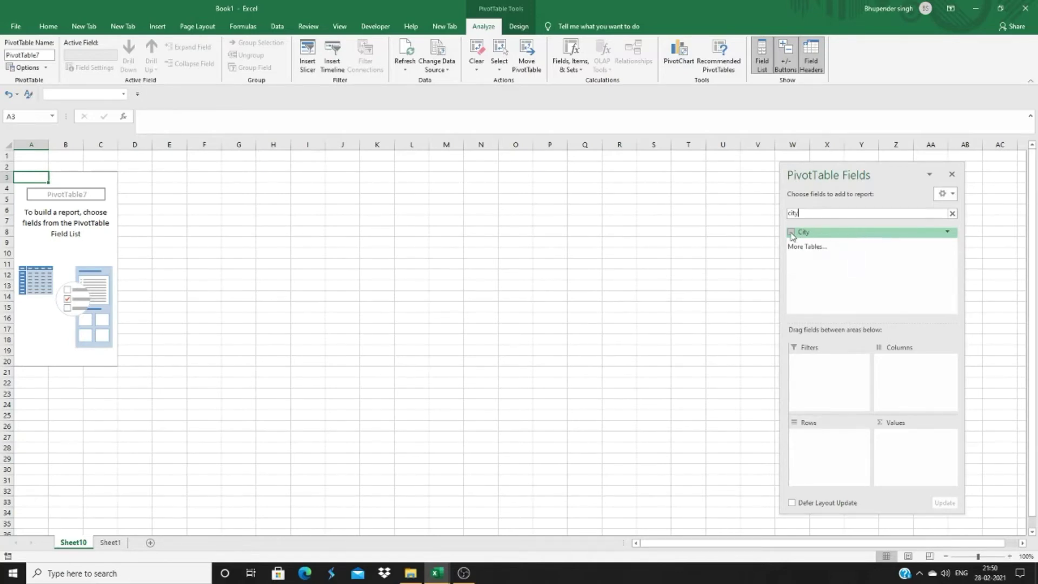
pyautogui.click(952, 214)
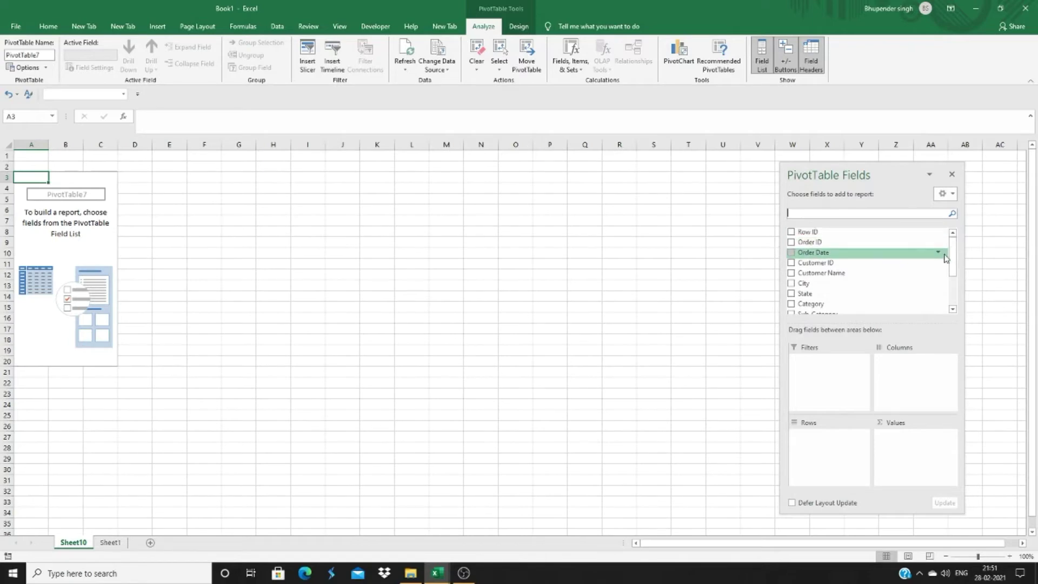
pyautogui.moveTo(952, 256)
pyautogui.mouseDown()
pyautogui.moveTo(953, 286)
pyautogui.moveTo(955, 241)
pyautogui.mouseUp()
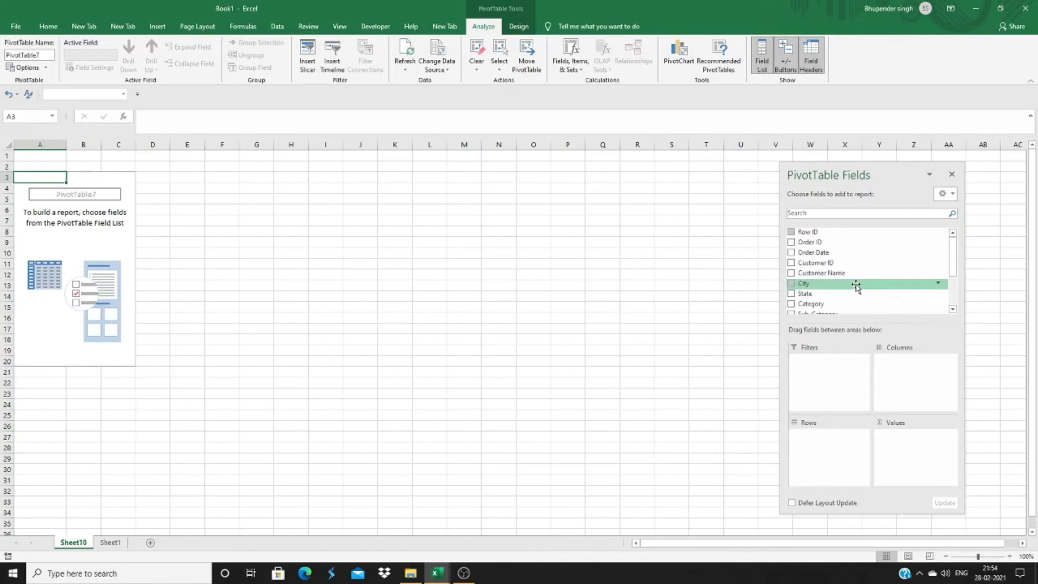
# - Add the City field to the PivotTable's rows area
pyautogui.moveTo(856, 286); pyautogui.dragTo(826, 454)
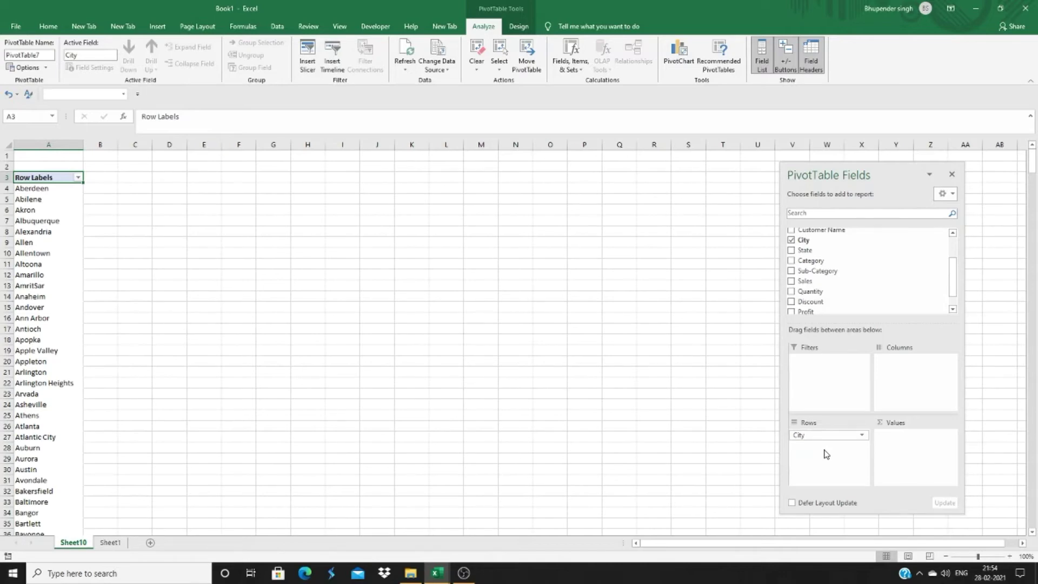
# - Set the font size of columns A to D to 18 and widen these columns to fit the city names
pyautogui.click(66, 145)
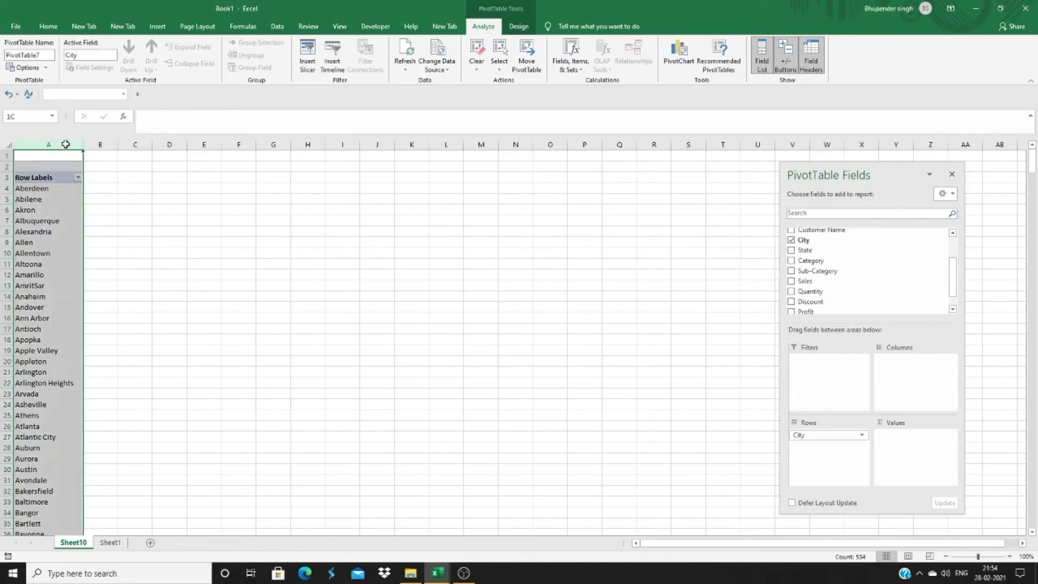
pyautogui.moveTo(66, 144); pyautogui.dragTo(169, 145)
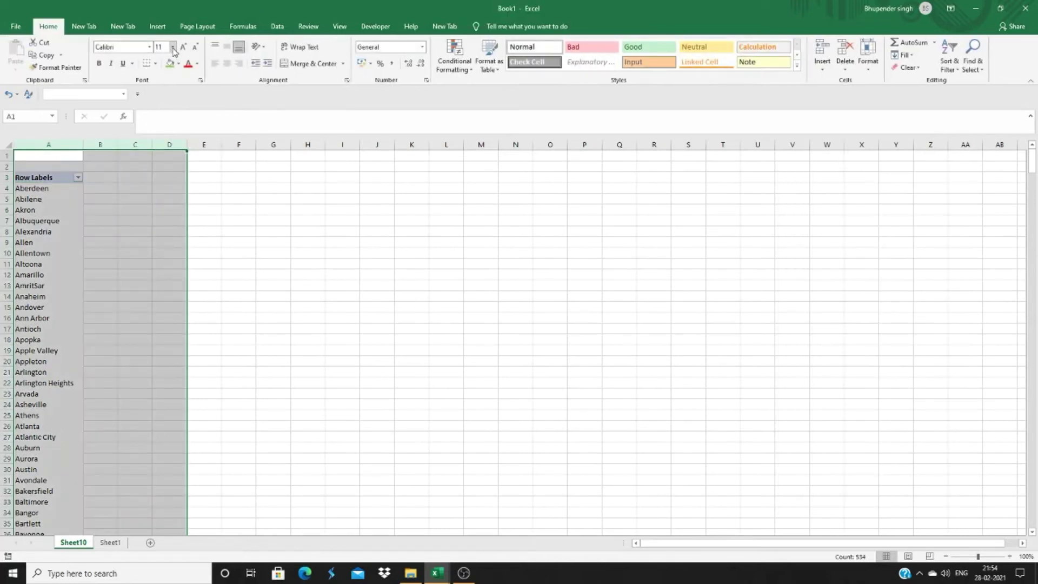
pyautogui.click(173, 48)
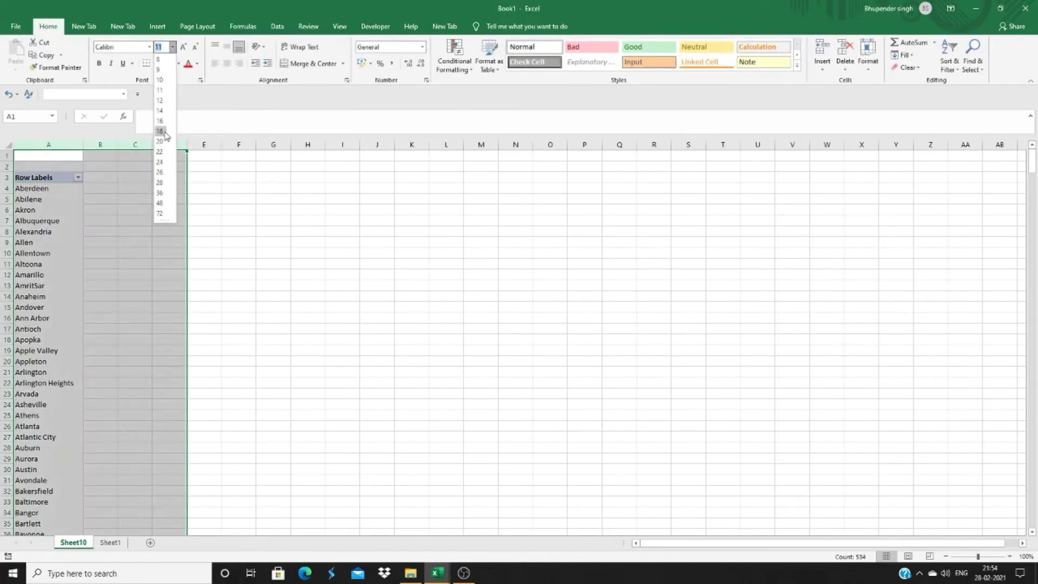
pyautogui.click(164, 131)
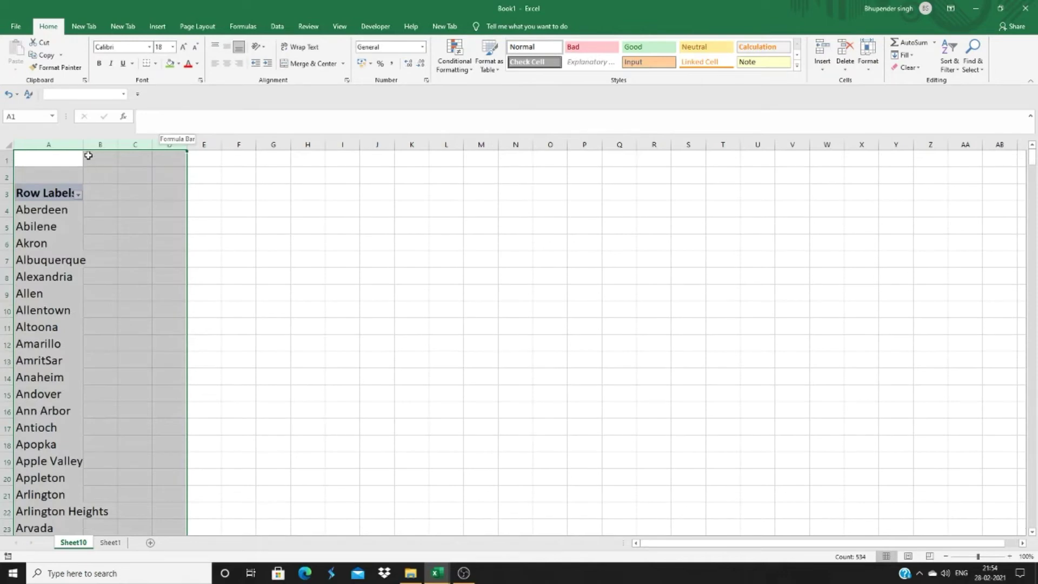
pyautogui.moveTo(82, 144); pyautogui.dragTo(126, 144)
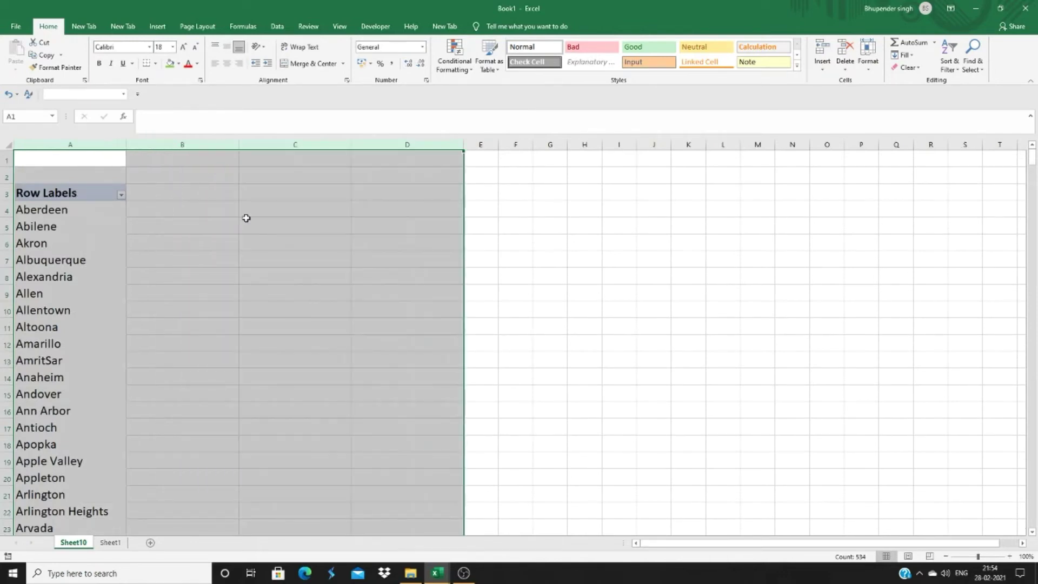
pyautogui.click(246, 219)
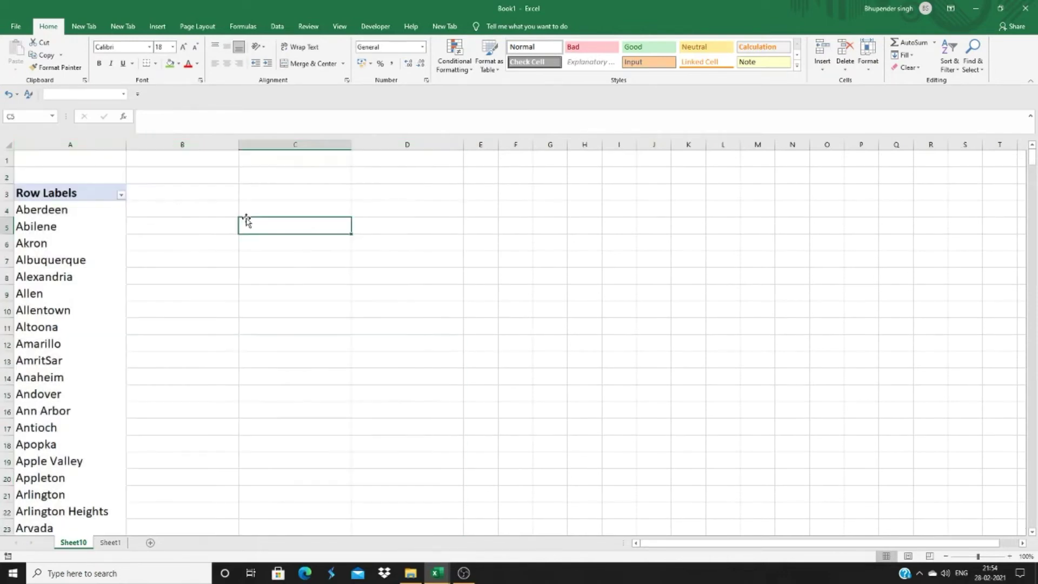
# - Add the Sales field to the values area to sum sales for each city
pyautogui.click(3, 209)
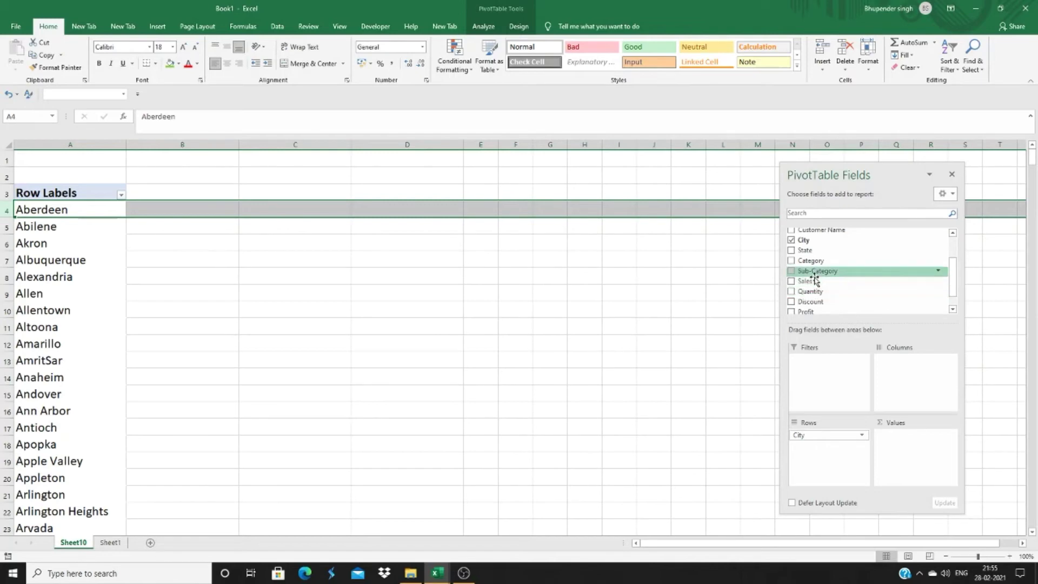
pyautogui.moveTo(815, 282); pyautogui.dragTo(905, 457)
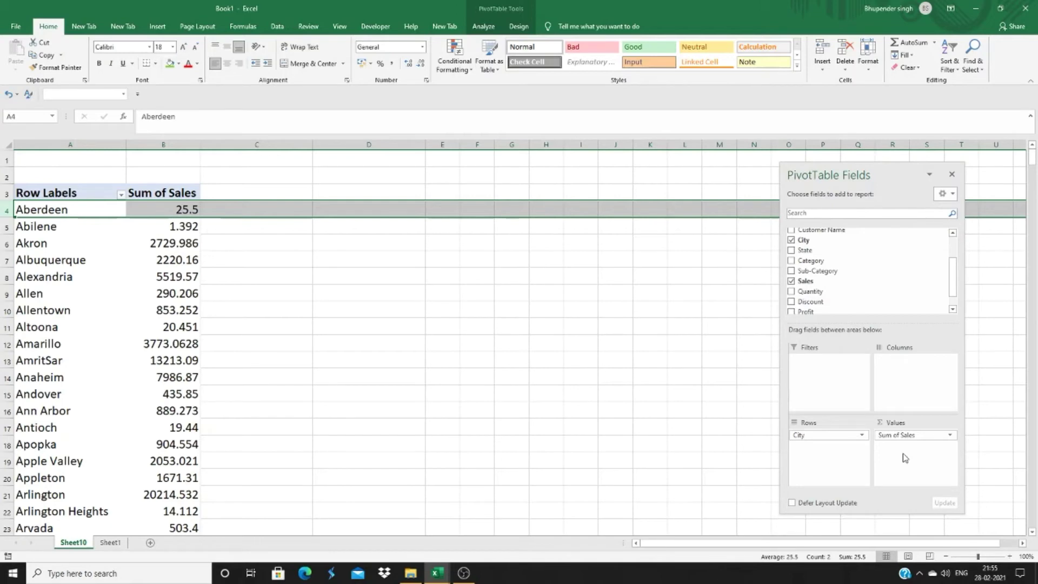
pyautogui.click(344, 331)
pyautogui.click(68, 211)
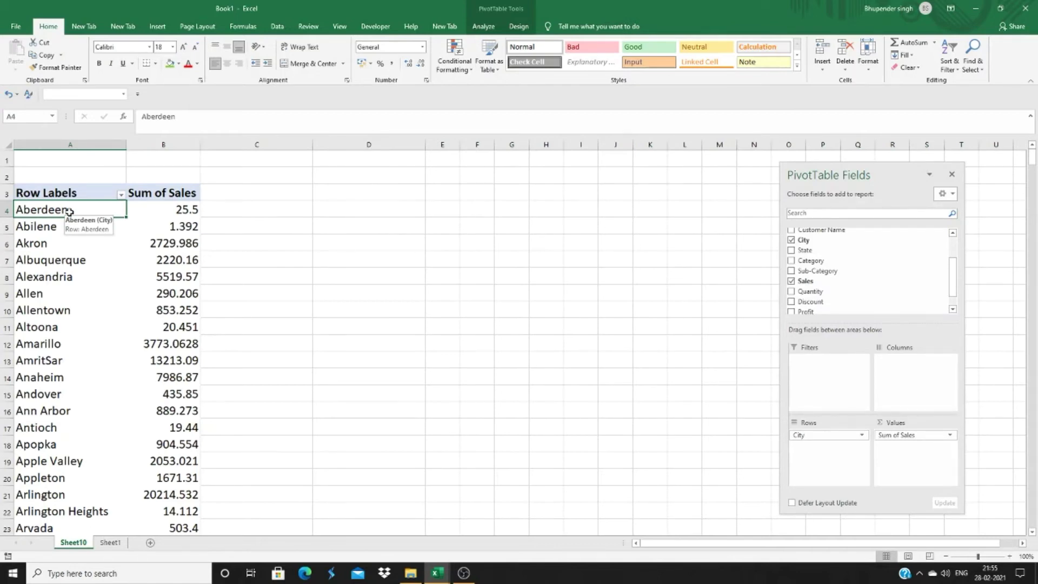
pyautogui.click(156, 204)
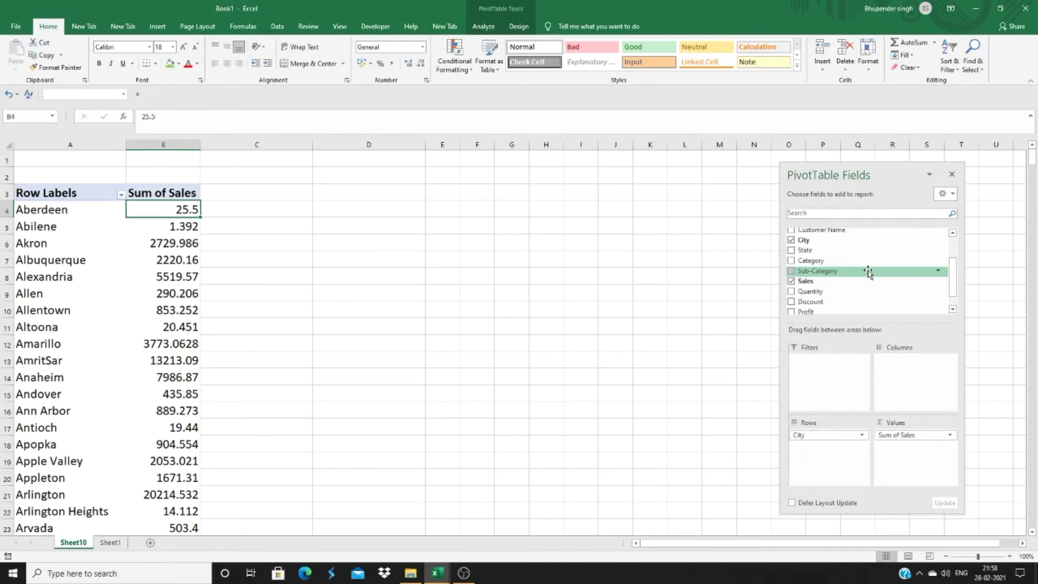
# - Try Sub-Category as a report filter above the PivotTable and remove it again
pyautogui.moveTo(867, 272); pyautogui.dragTo(828, 382)
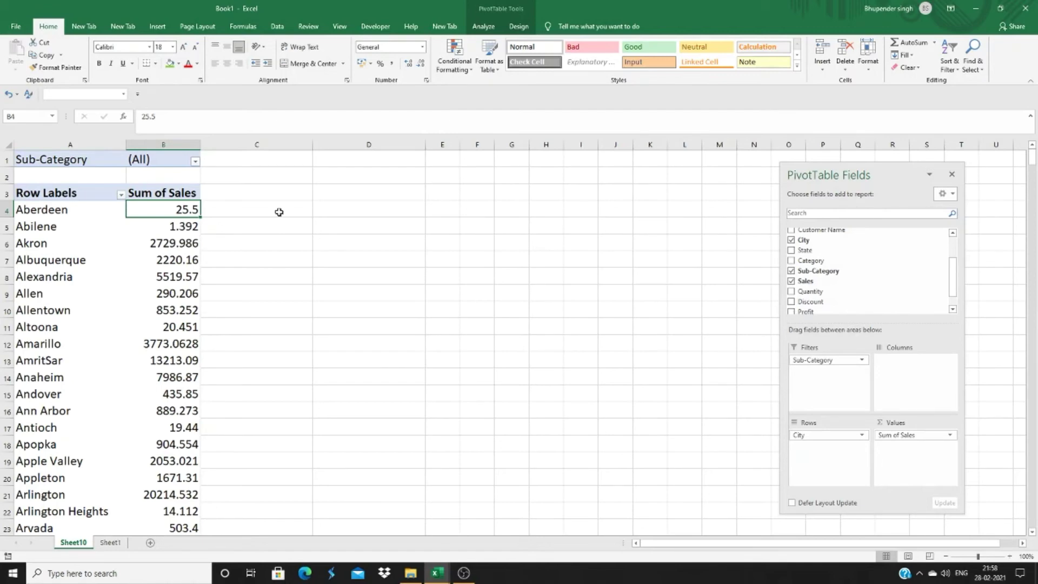
pyautogui.click(50, 158)
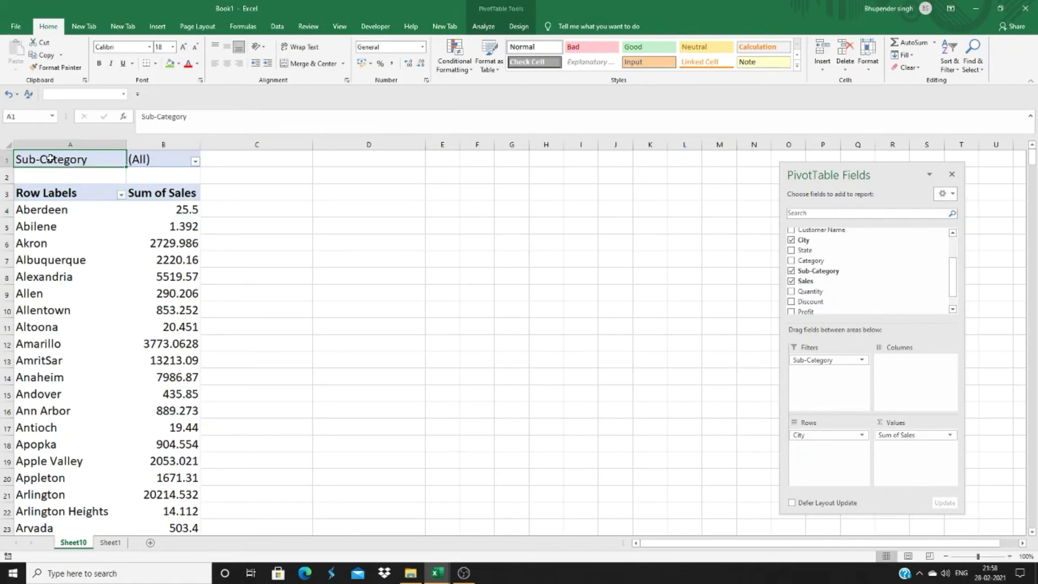
pyautogui.click(822, 363)
pyautogui.moveTo(823, 366); pyautogui.dragTo(859, 275)
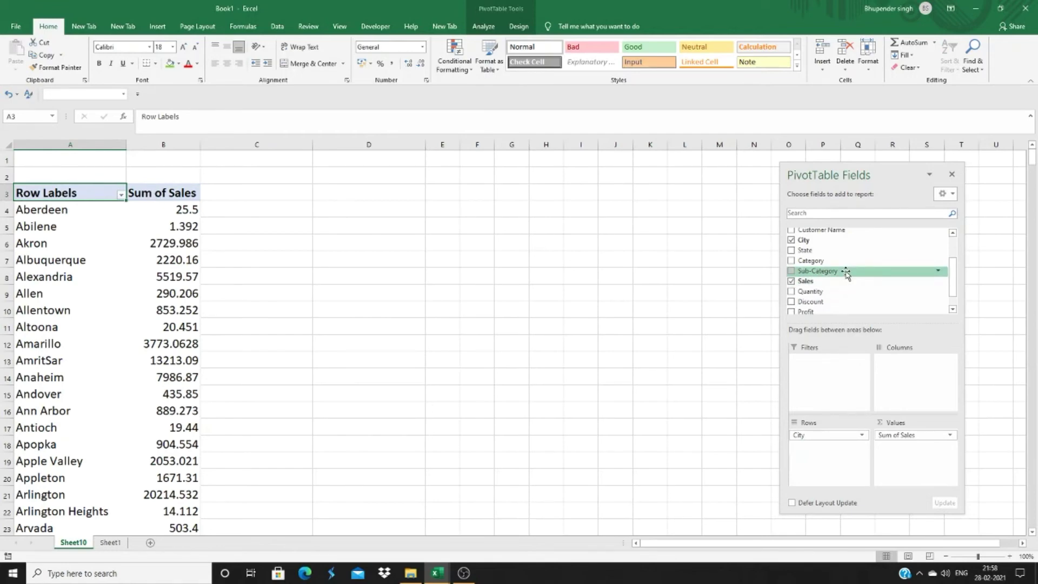
# - Place Sub-Category in the filters area and view its filter items without choosing any
pyautogui.moveTo(847, 273); pyautogui.dragTo(829, 379)
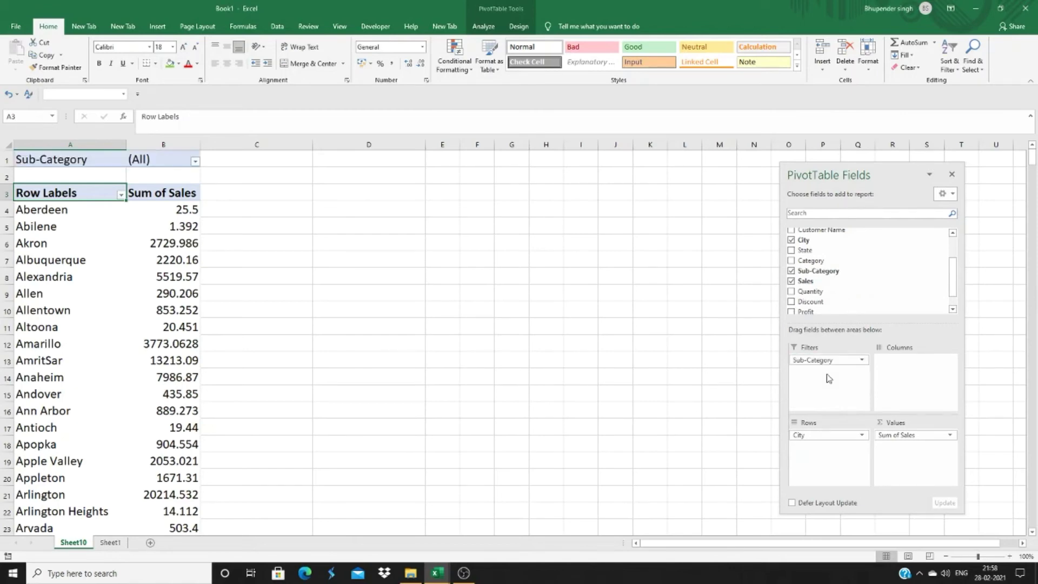
pyautogui.click(195, 161)
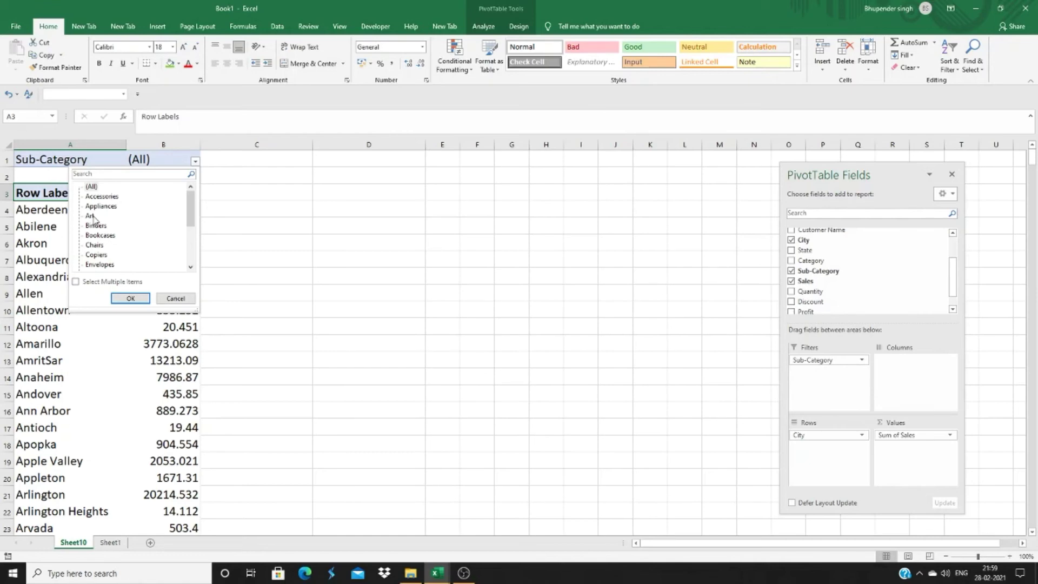
pyautogui.click(176, 299)
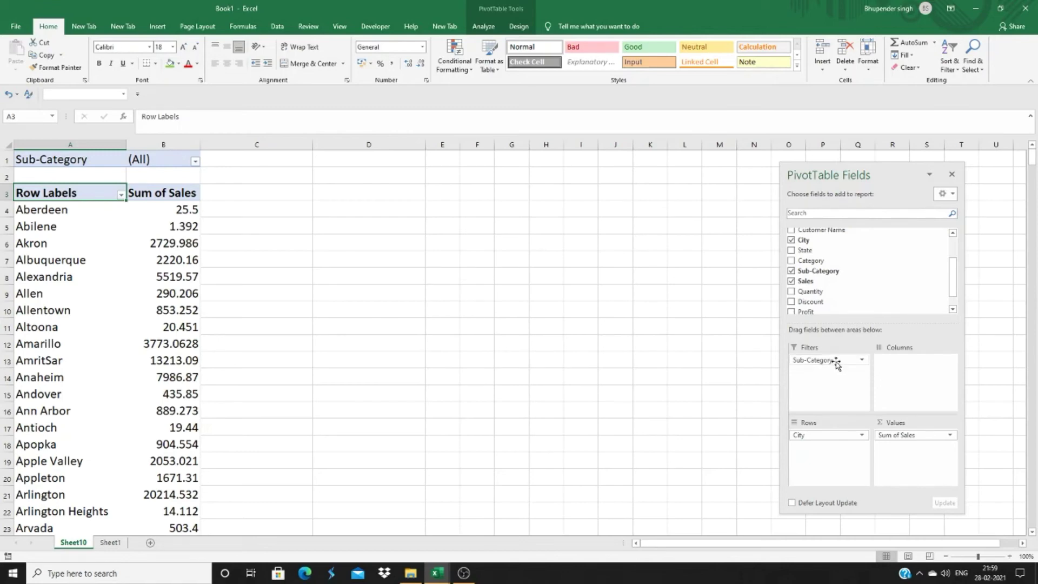
# - Try Sub-Category in the columns area instead of the filters, check its column headings, and take the field out
pyautogui.moveTo(837, 363); pyautogui.dragTo(918, 382)
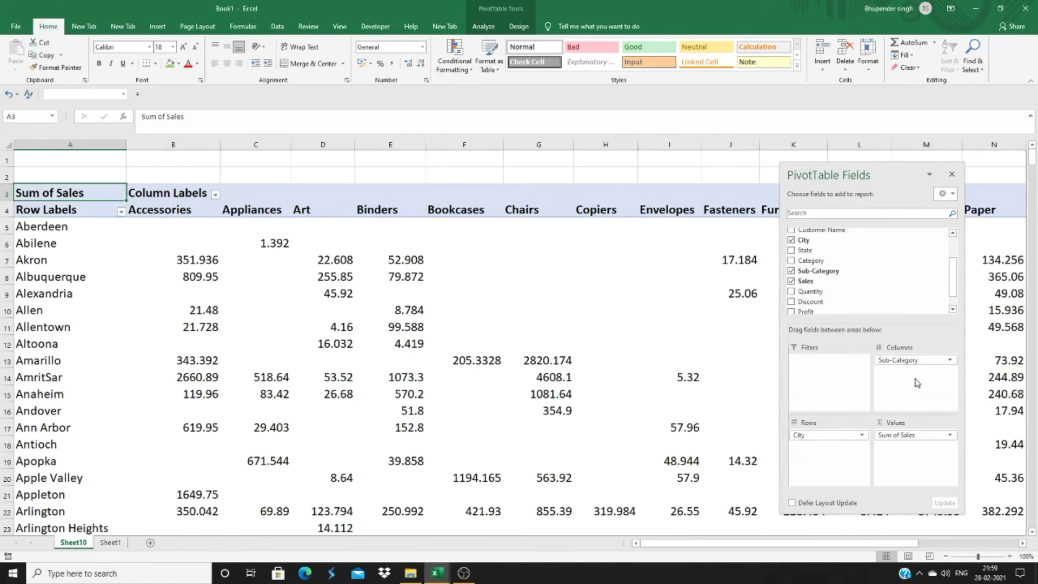
pyautogui.click(654, 160)
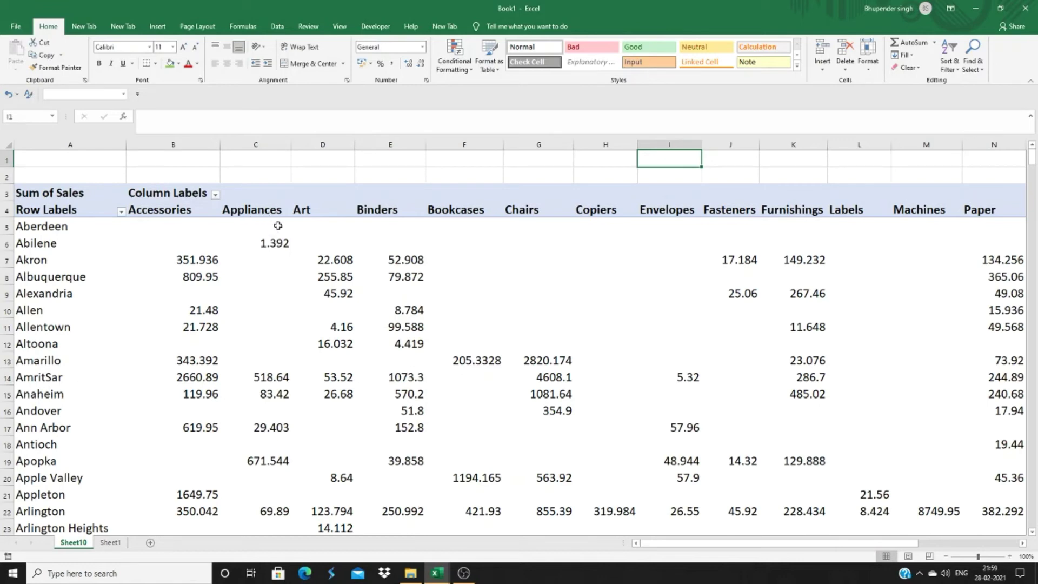
pyautogui.click(201, 211)
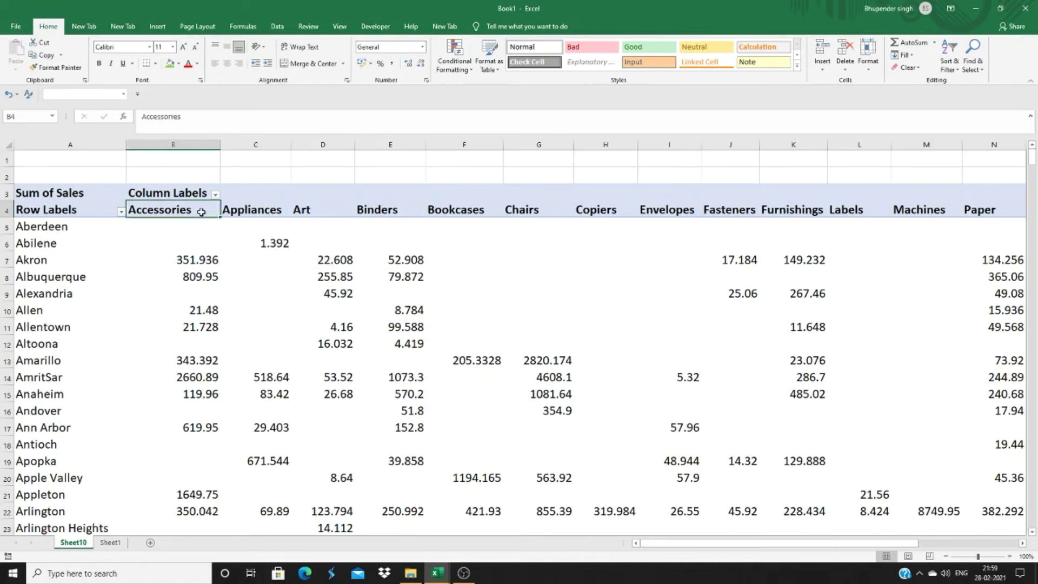
pyautogui.click(264, 211)
pyautogui.click(316, 209)
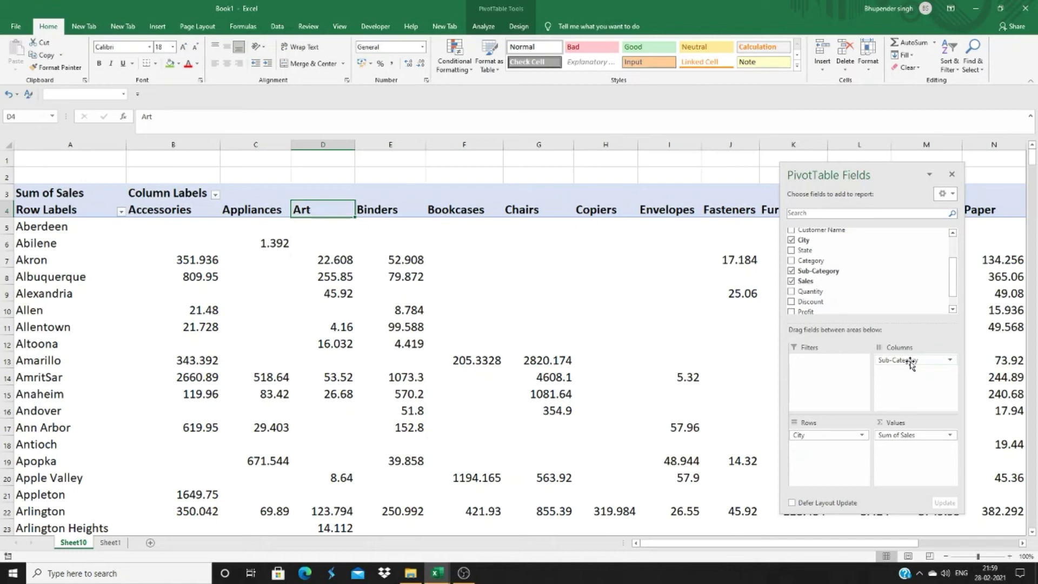
pyautogui.moveTo(911, 364); pyautogui.dragTo(869, 281)
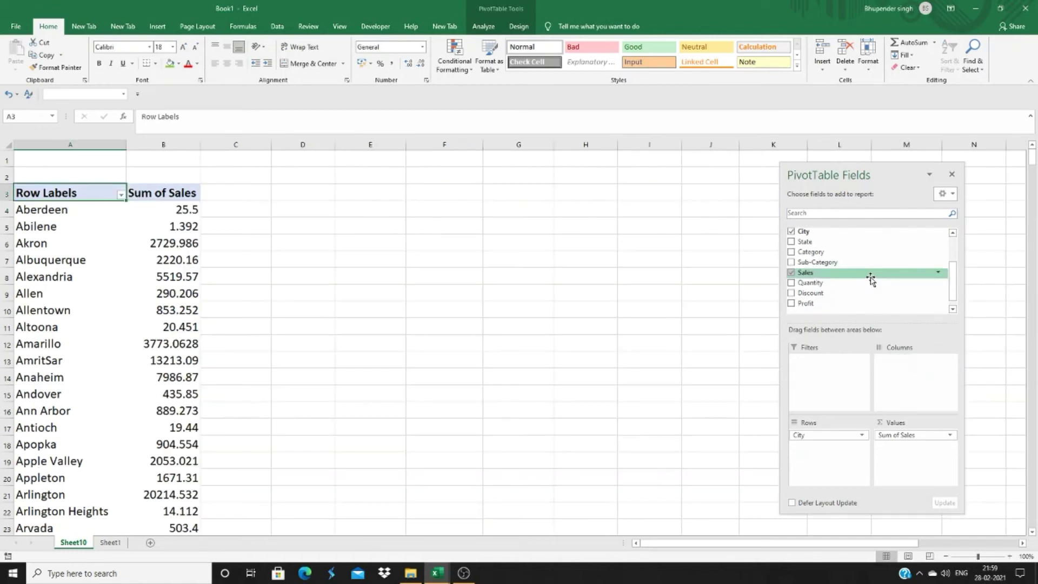
# - Add the Category field to the columns area and check the resulting category columns
pyautogui.moveTo(819, 254); pyautogui.dragTo(910, 373)
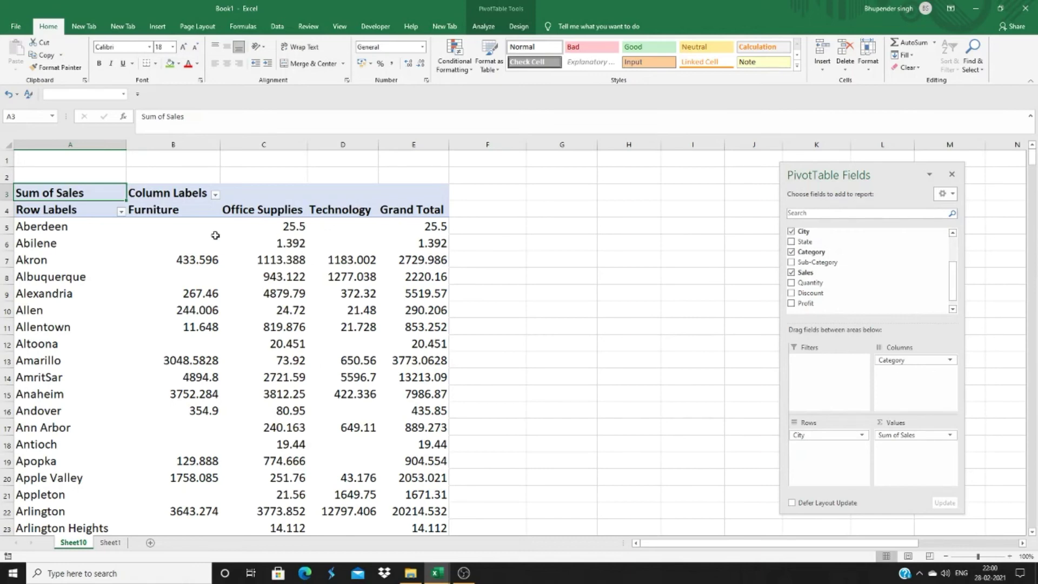
pyautogui.click(157, 211)
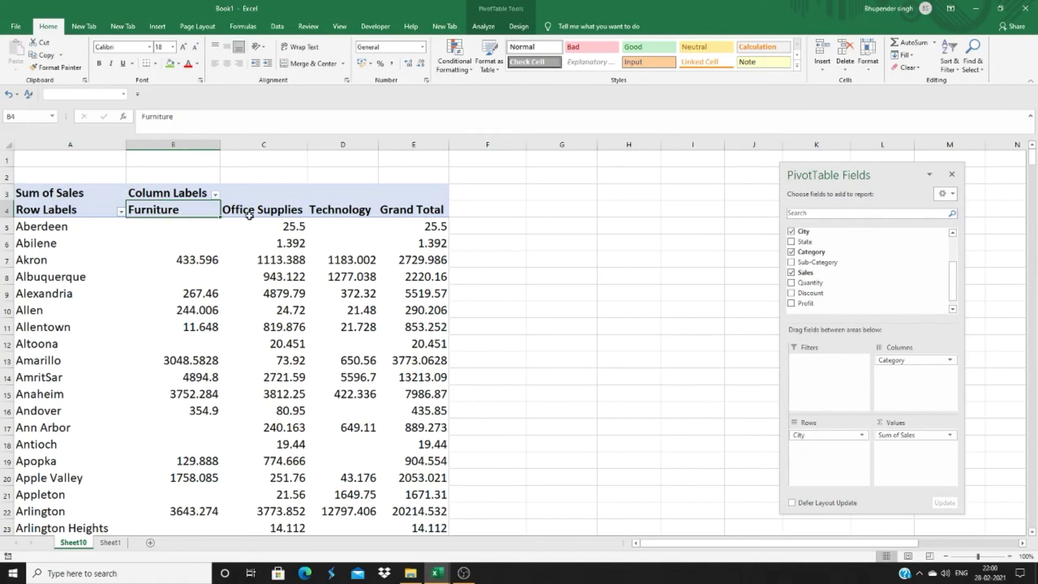
pyautogui.click(268, 213)
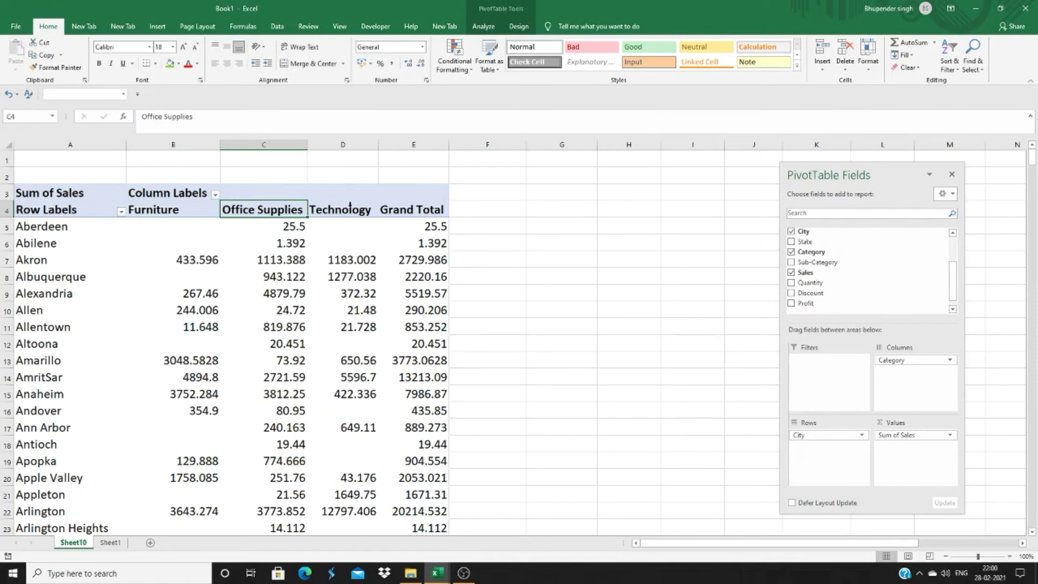
pyautogui.click(373, 204)
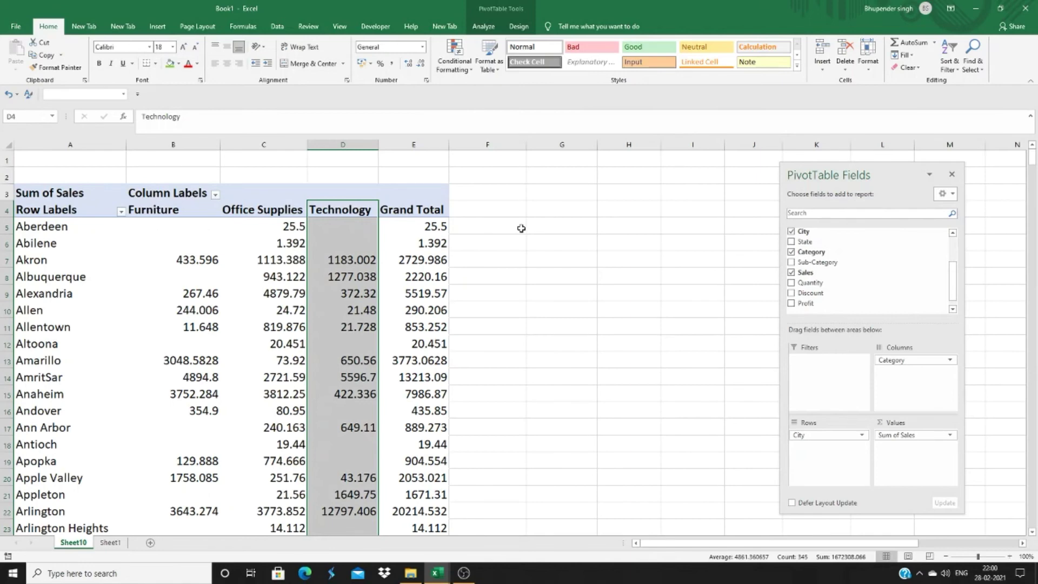
pyautogui.click(357, 225)
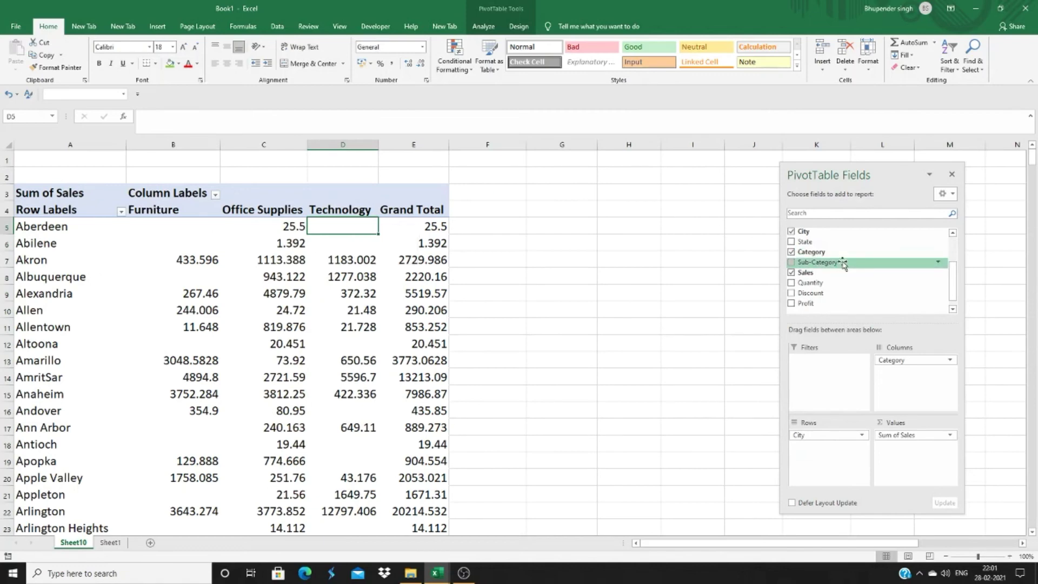
# - Add the Sub-Category field to the filters area and filter the PivotTable to Accessories
pyautogui.moveTo(843, 264); pyautogui.dragTo(826, 385)
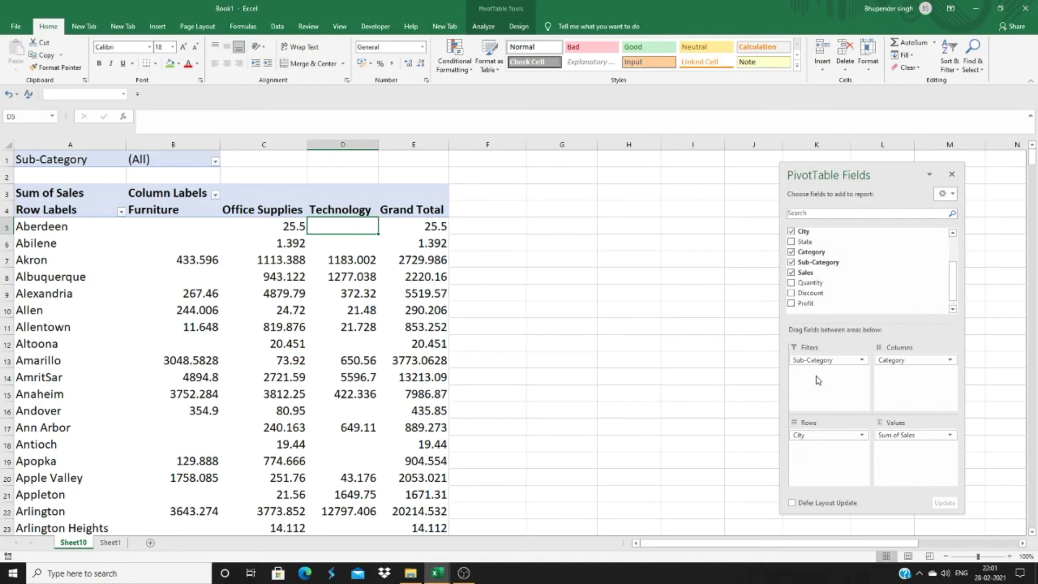
pyautogui.click(215, 162)
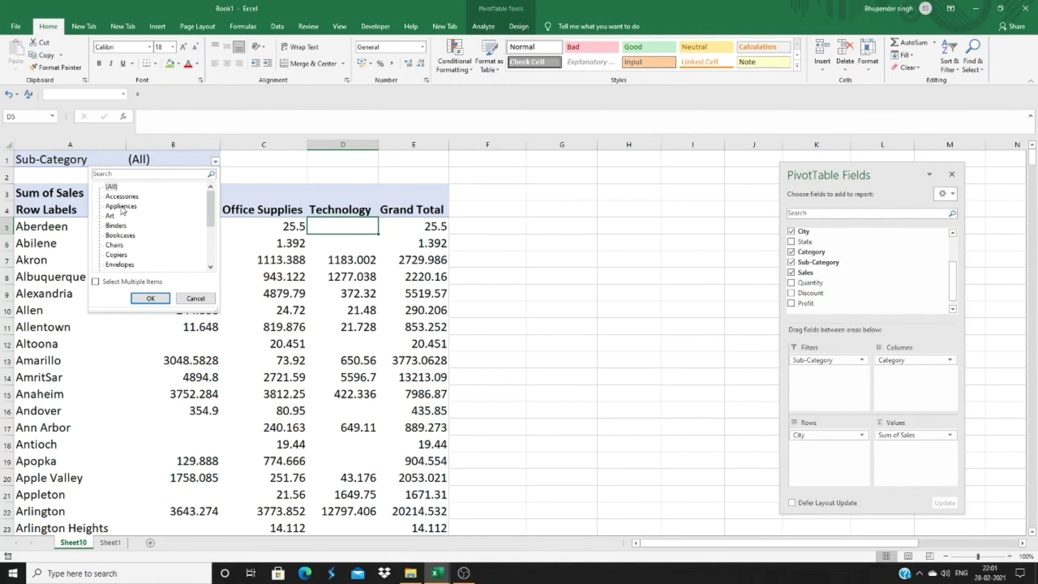
pyautogui.click(169, 165)
pyautogui.click(215, 163)
pyautogui.moveTo(210, 205)
pyautogui.mouseDown()
pyautogui.moveTo(211, 245)
pyautogui.moveTo(213, 195)
pyautogui.mouseUp()
pyautogui.click(128, 197)
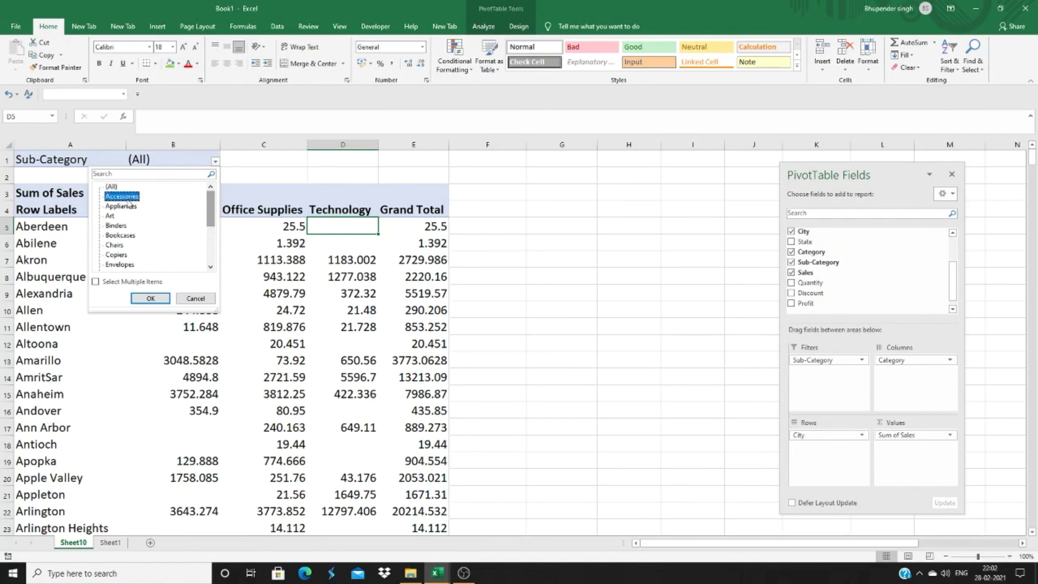
pyautogui.click(151, 299)
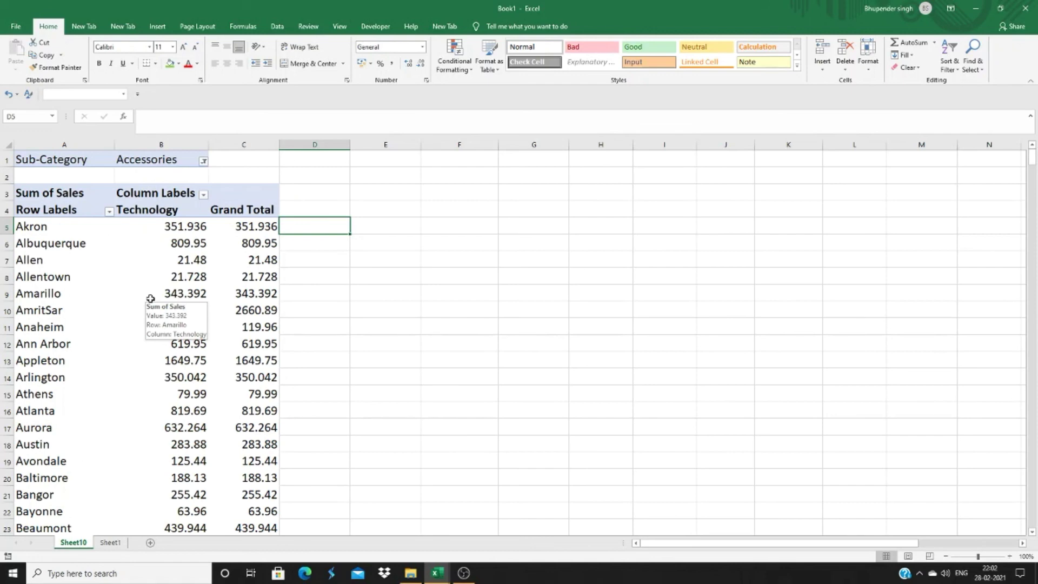
# - Switch the Sub-Category report filter to show only Chairs
pyautogui.click(203, 161)
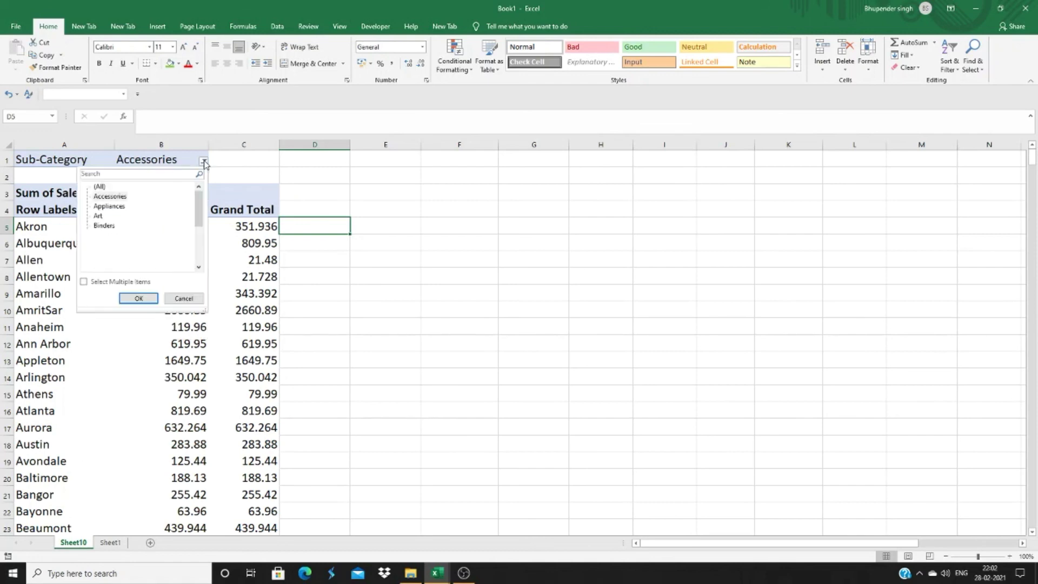
pyautogui.click(108, 208)
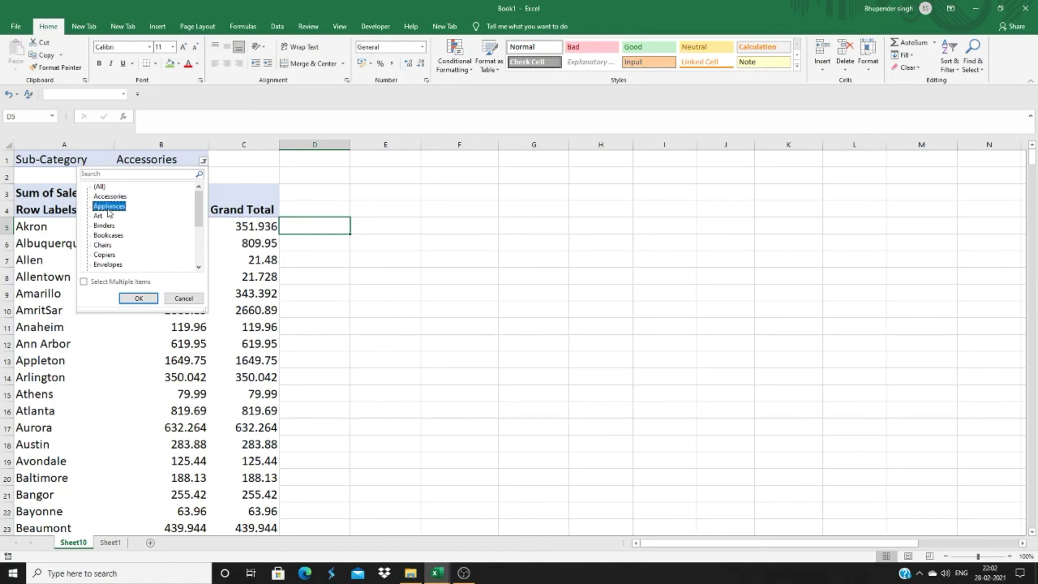
pyautogui.click(105, 245)
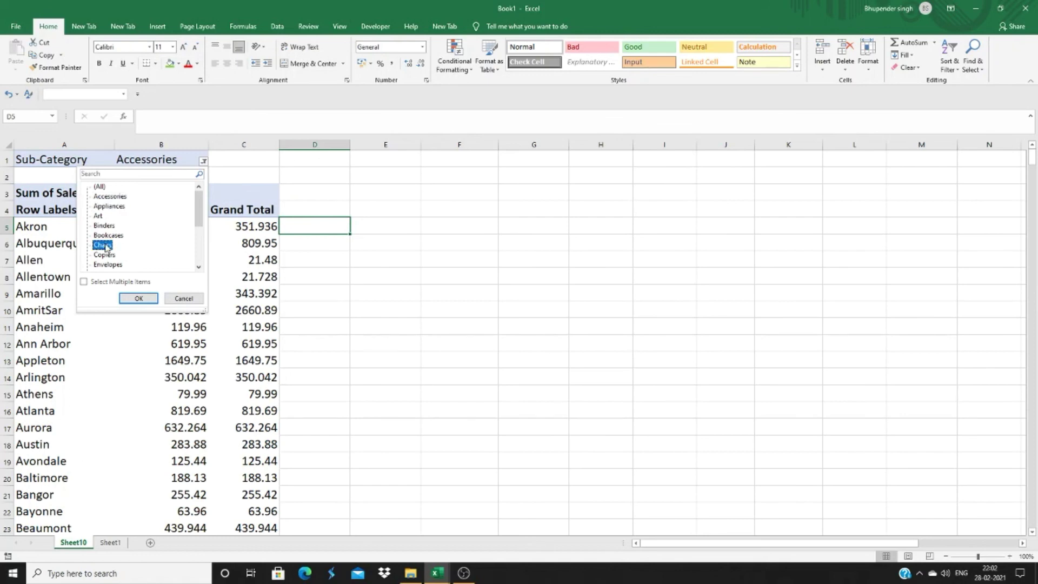
pyautogui.click(138, 298)
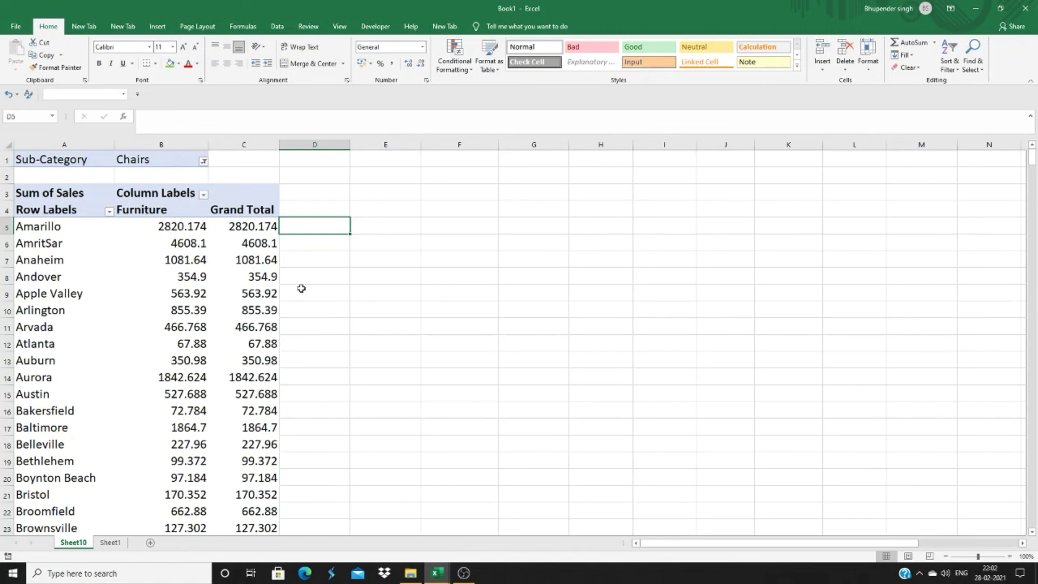
# - Allow multiple items in the Sub-Category filter and include Accessories, Appliances, Art, Binders and Bookcases along with Chairs
pyautogui.click(204, 161)
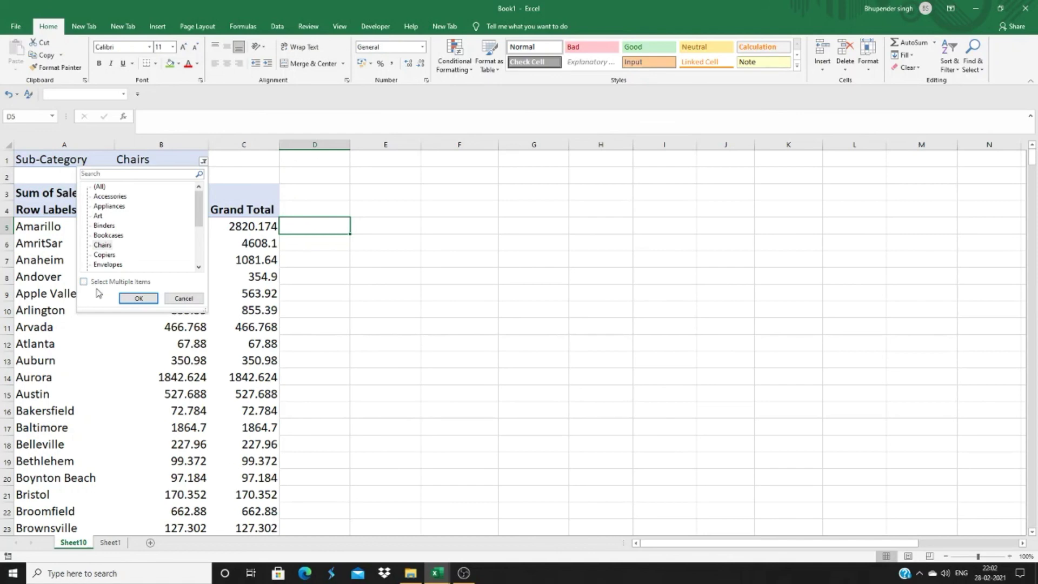
pyautogui.click(84, 283)
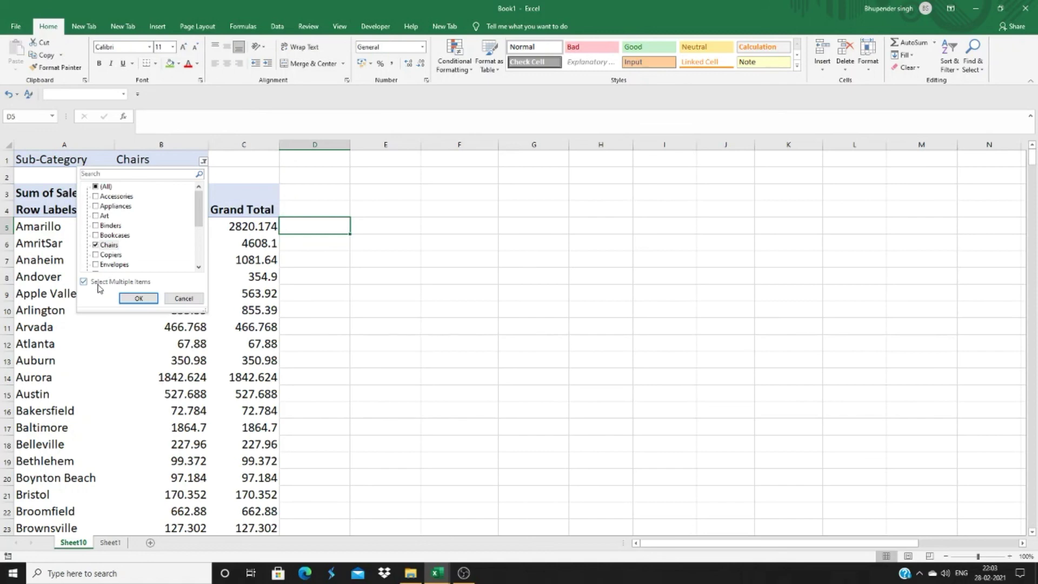
pyautogui.click(96, 197)
pyautogui.click(96, 206)
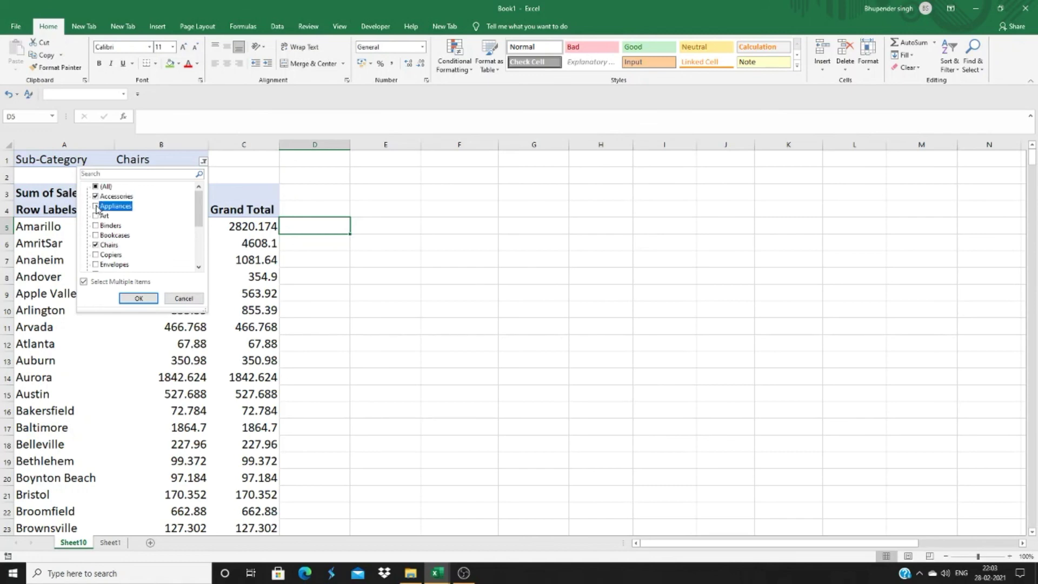
pyautogui.click(96, 215)
pyautogui.click(96, 226)
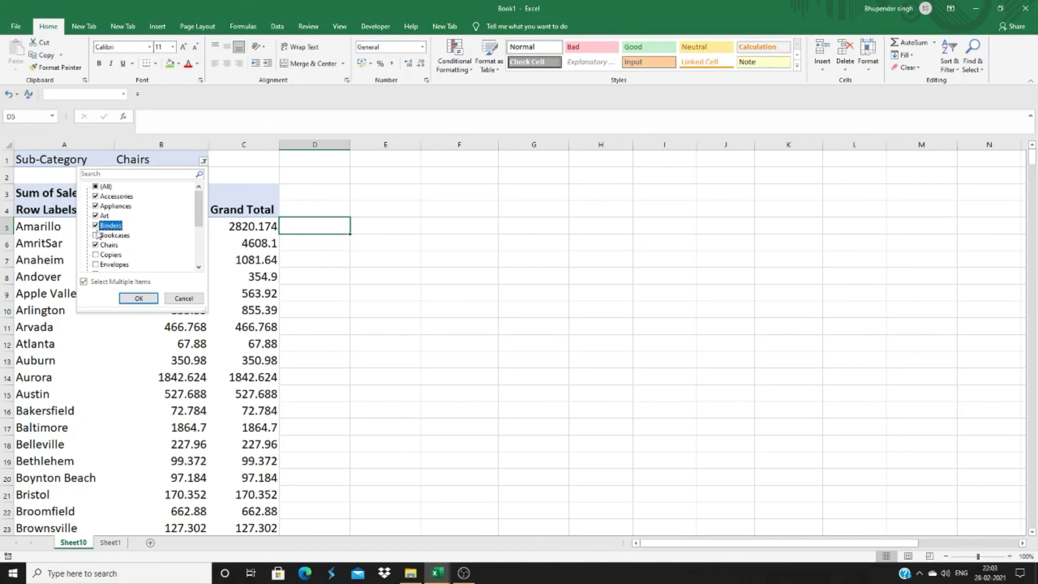
pyautogui.click(96, 235)
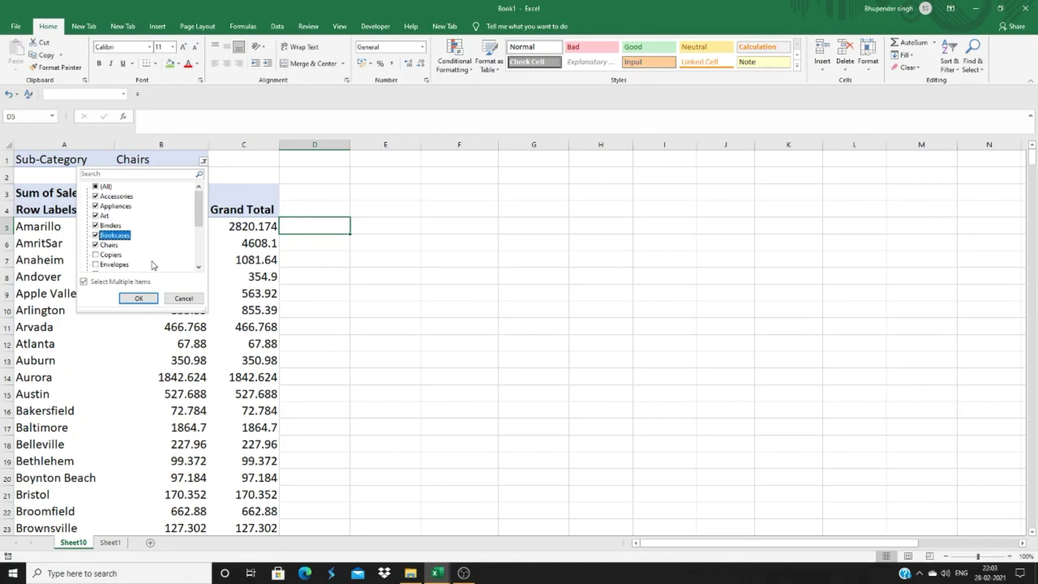
pyautogui.click(139, 299)
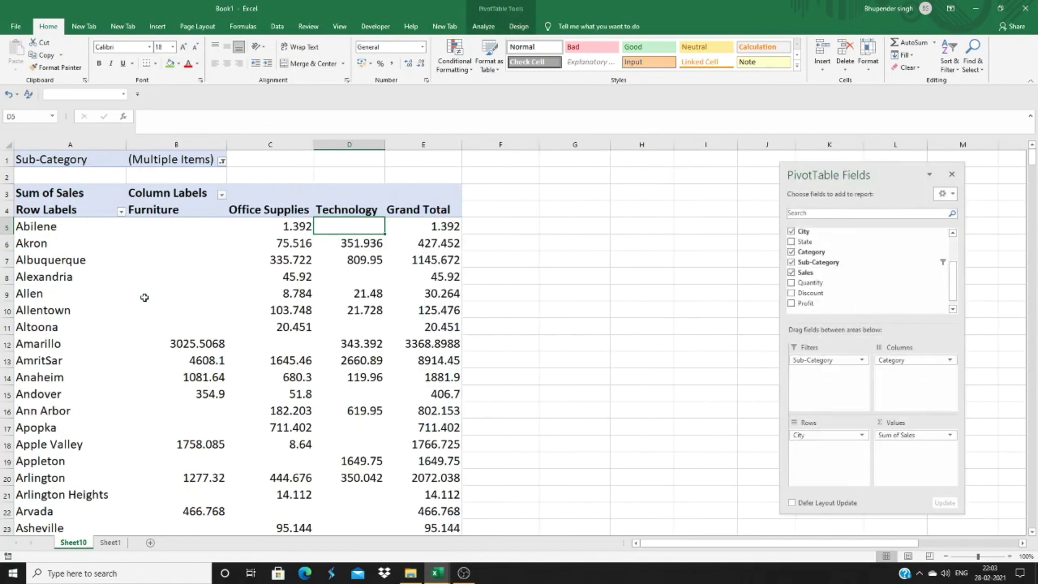